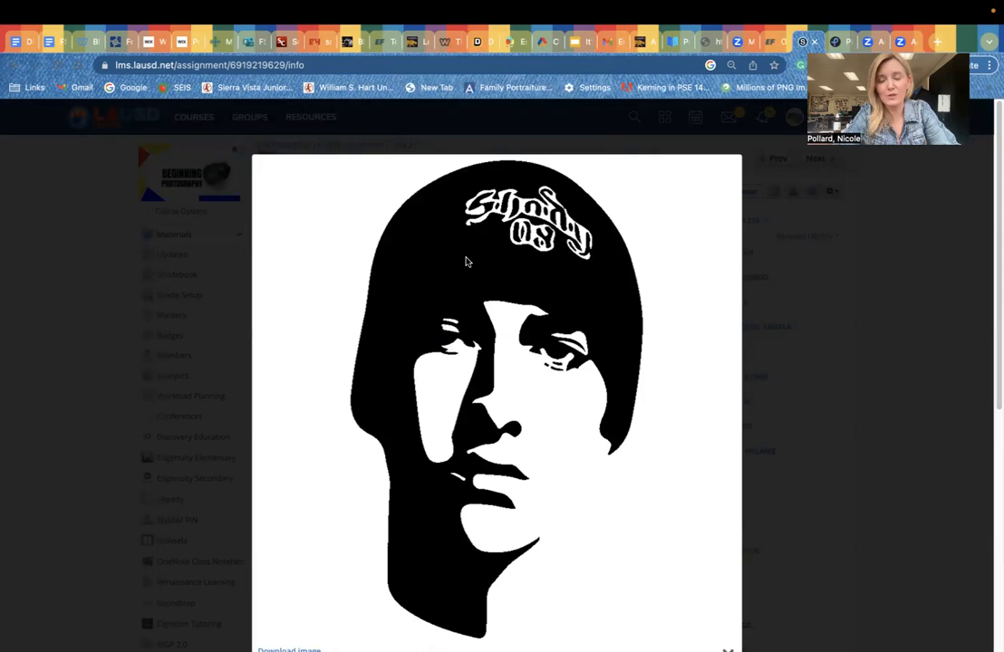
- Open the NAHS Photography class website in a new browser tab
{"action": "mouse_move", "coordinate": [861, 30]}
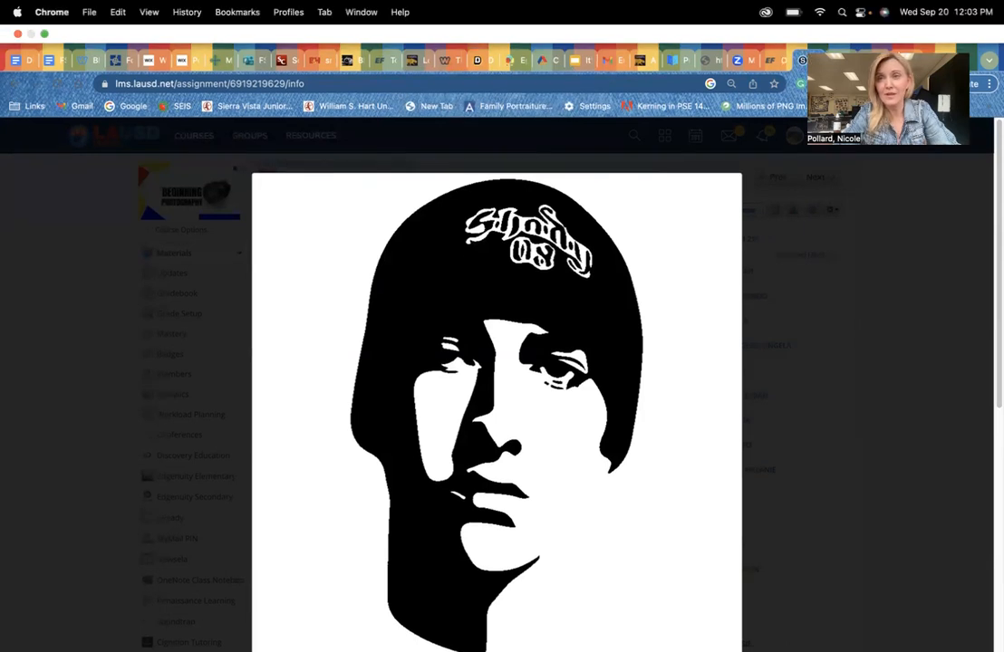
{"action": "left_click", "coordinate": [937, 43]}
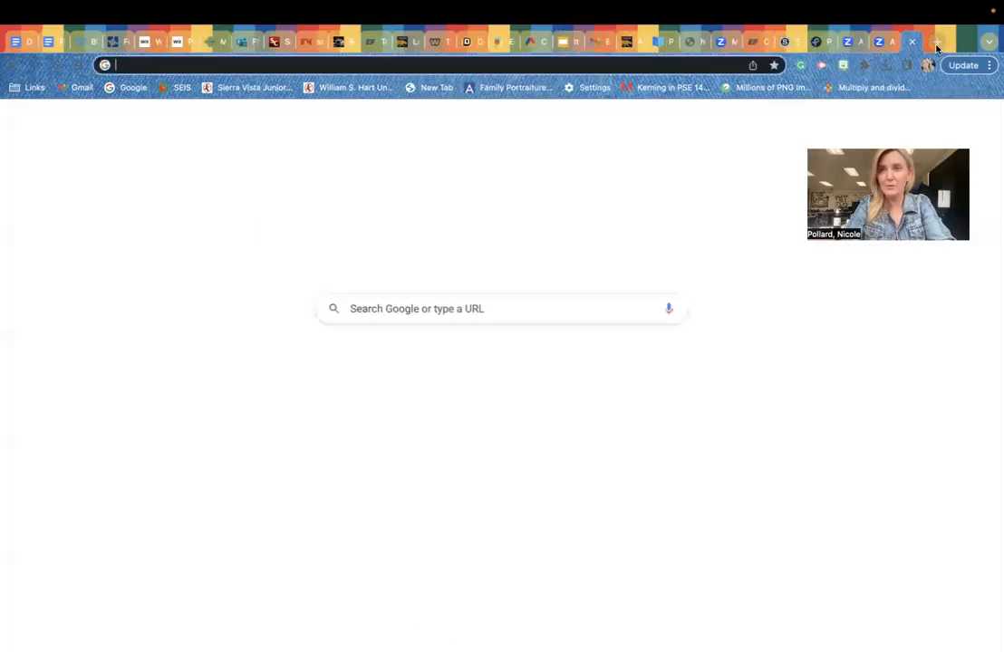
{"action": "type", "text": "mrspollardphotography.com"}
{"action": "key", "text": "Return"}
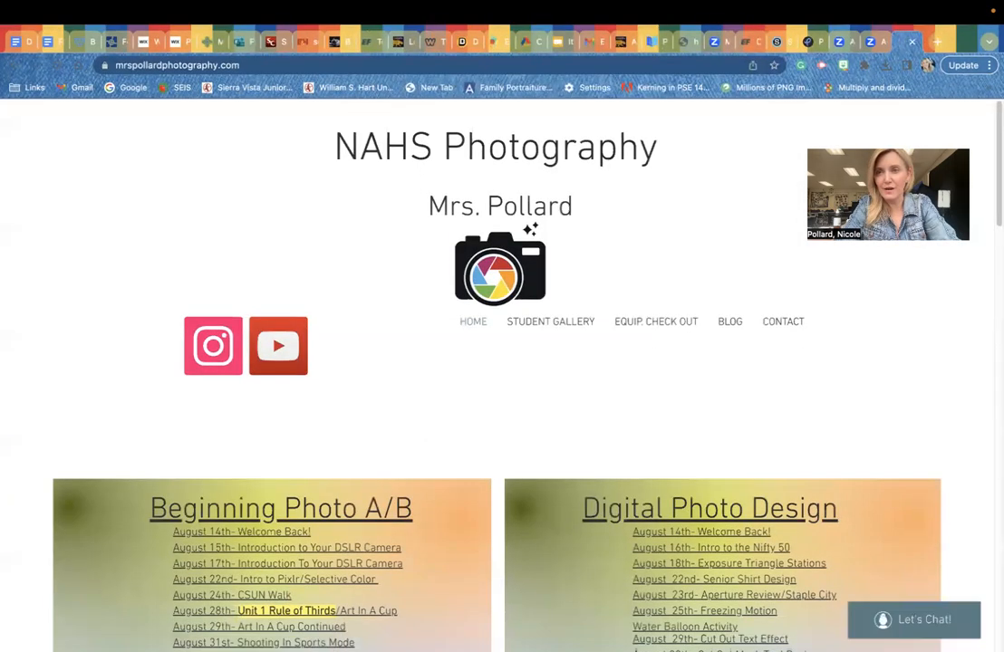
- Open the Sept. 14th Selective Tool Edit post under Beginning Photo A/B and go to the song lyrics in it
{"action": "scroll", "coordinate": [497, 362], "scroll_direction": "down", "scroll_amount": 4}
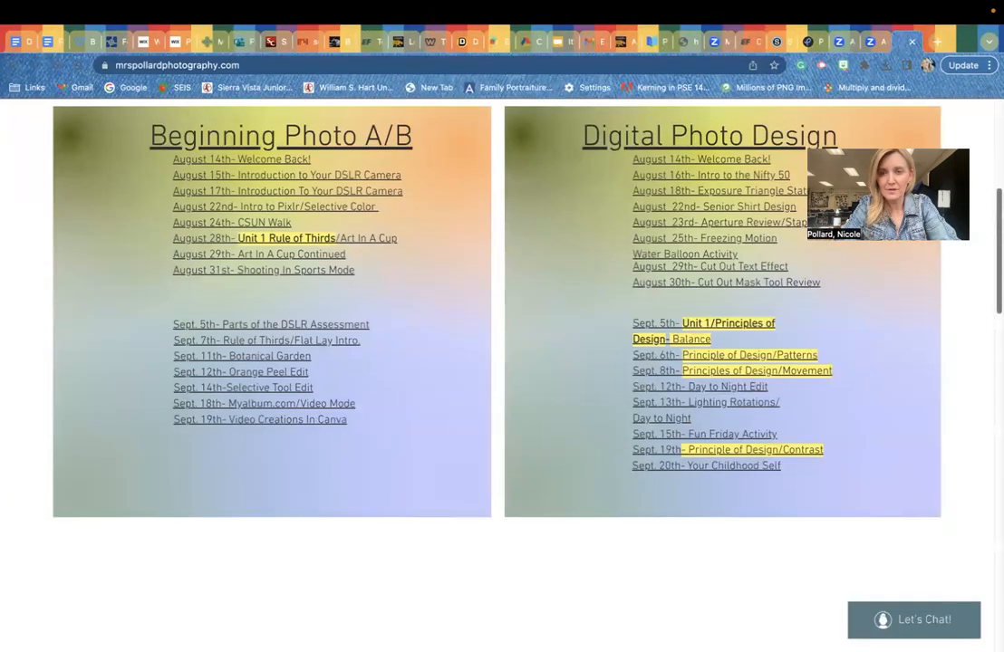
{"action": "scroll", "coordinate": [496, 363], "scroll_direction": "down", "scroll_amount": 1}
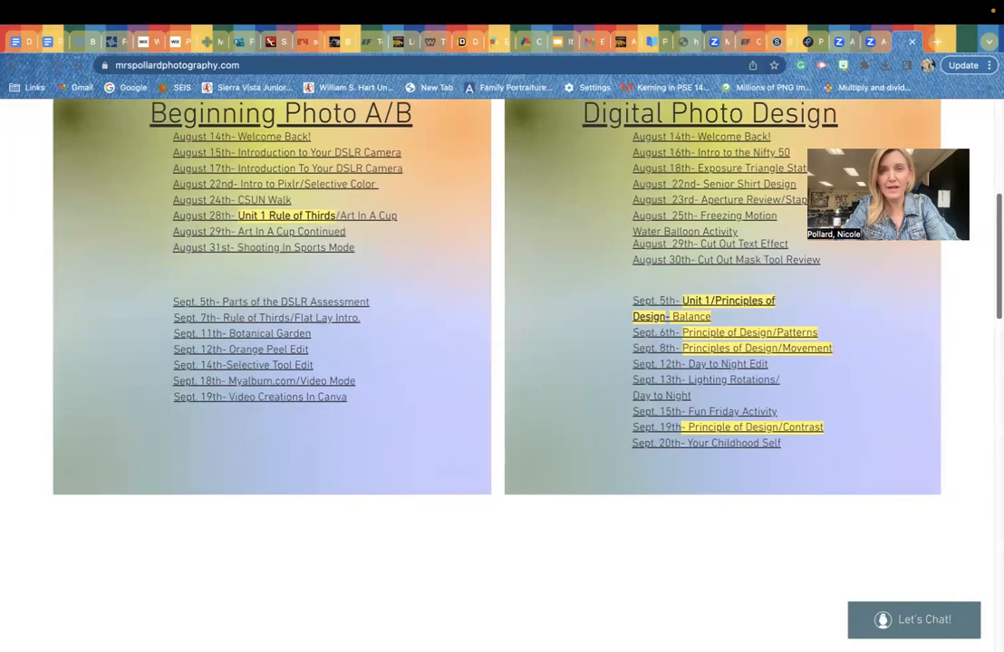
{"action": "scroll", "coordinate": [496, 362], "scroll_direction": "up", "scroll_amount": 1}
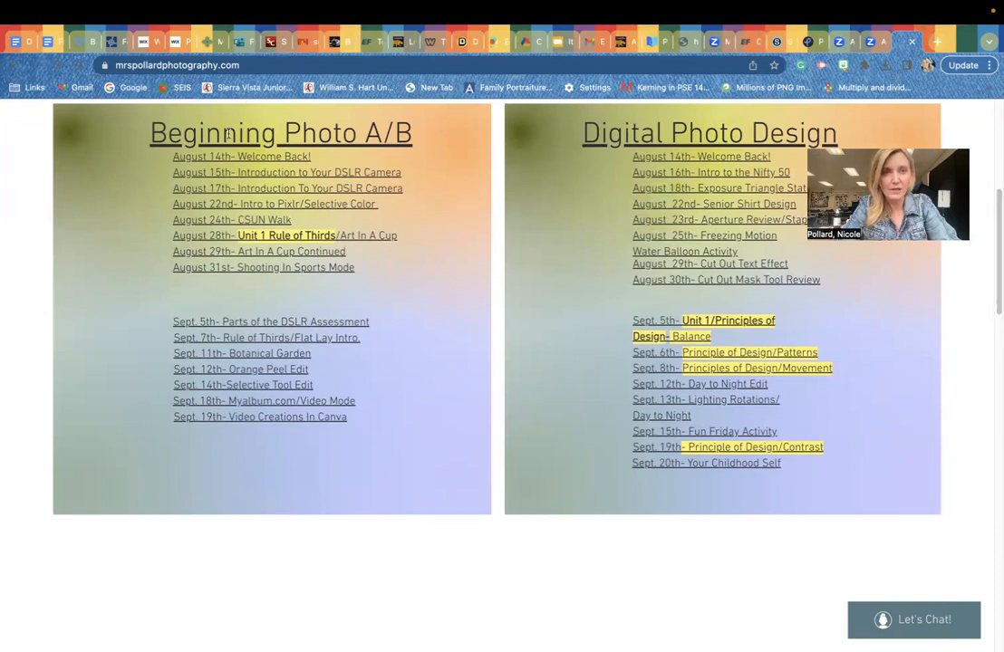
{"action": "left_click", "coordinate": [234, 388]}
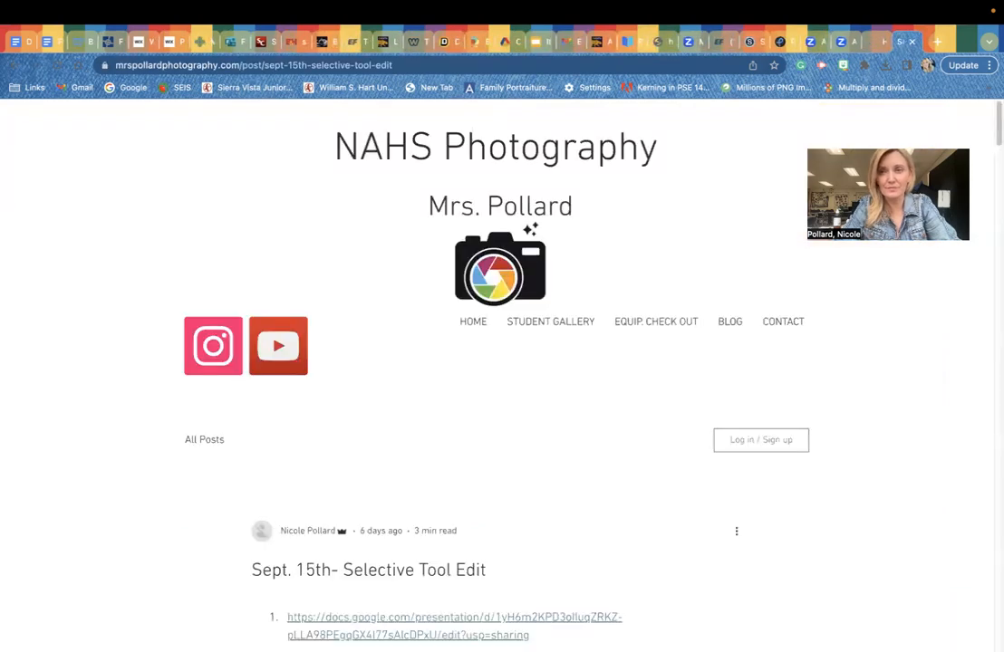
{"action": "scroll", "coordinate": [501, 381], "scroll_direction": "down", "scroll_amount": 20}
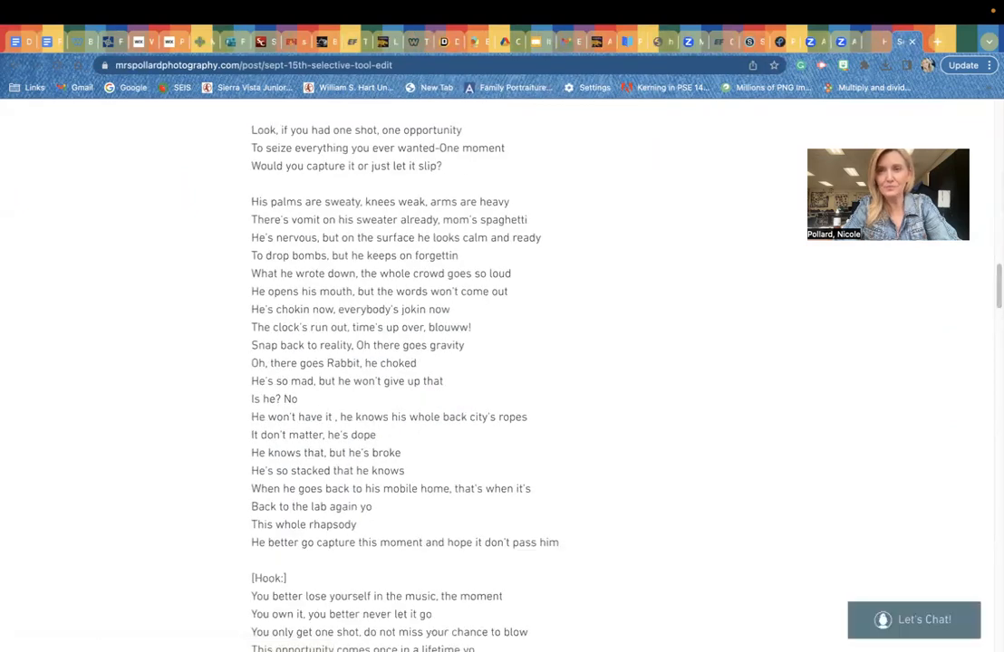
- Switch to Pixlr and create a new Pixlr E image from the Portrait 8x10 in photo preset, 2400 x 3000 px
{"action": "left_click", "coordinate": [782, 42]}
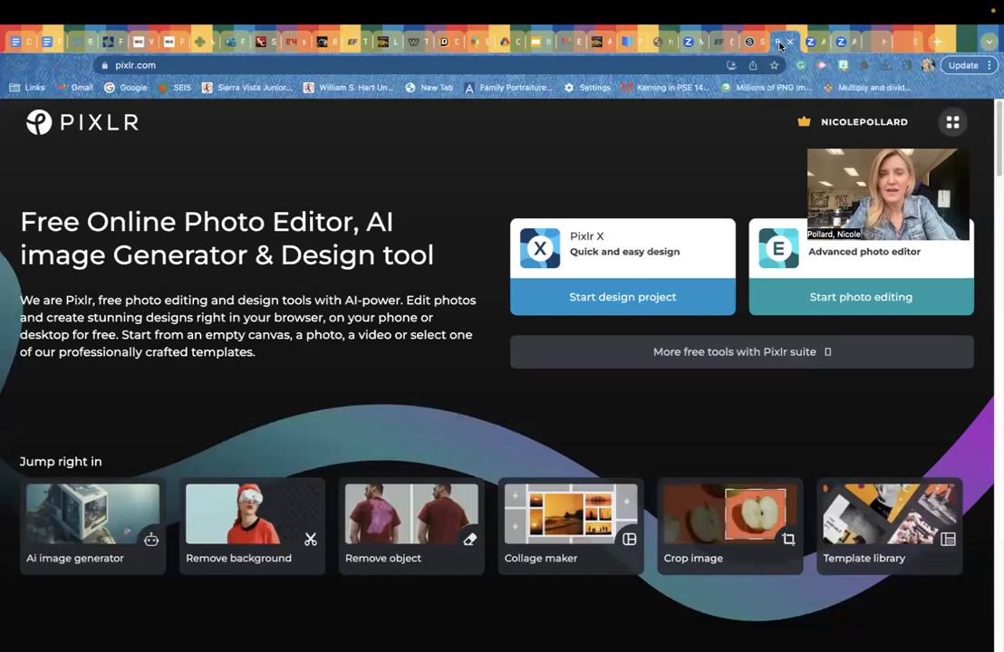
{"action": "left_click", "coordinate": [818, 299]}
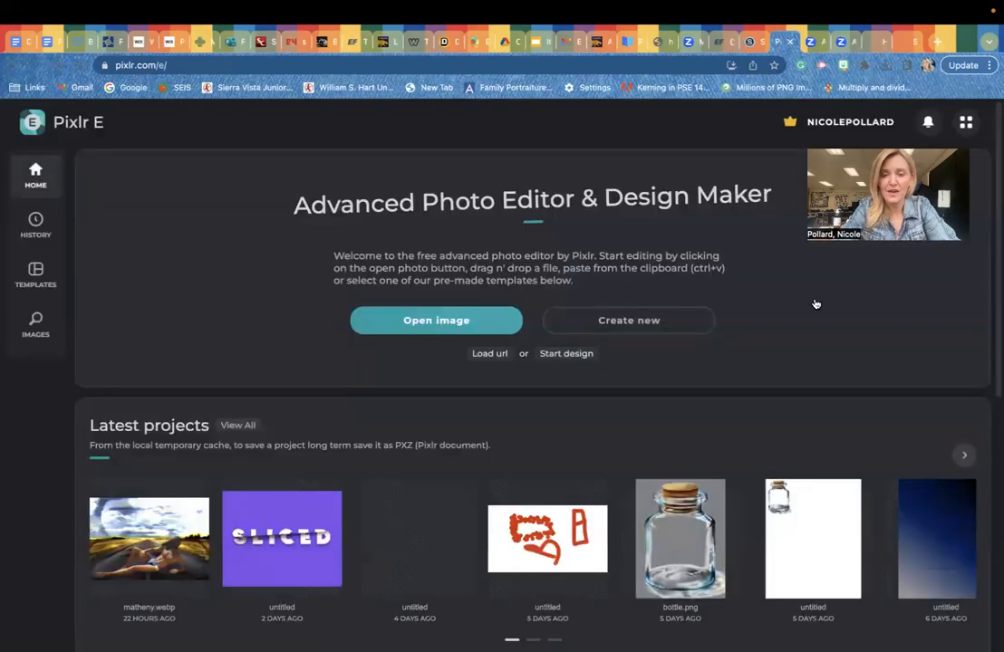
{"action": "left_click", "coordinate": [653, 321]}
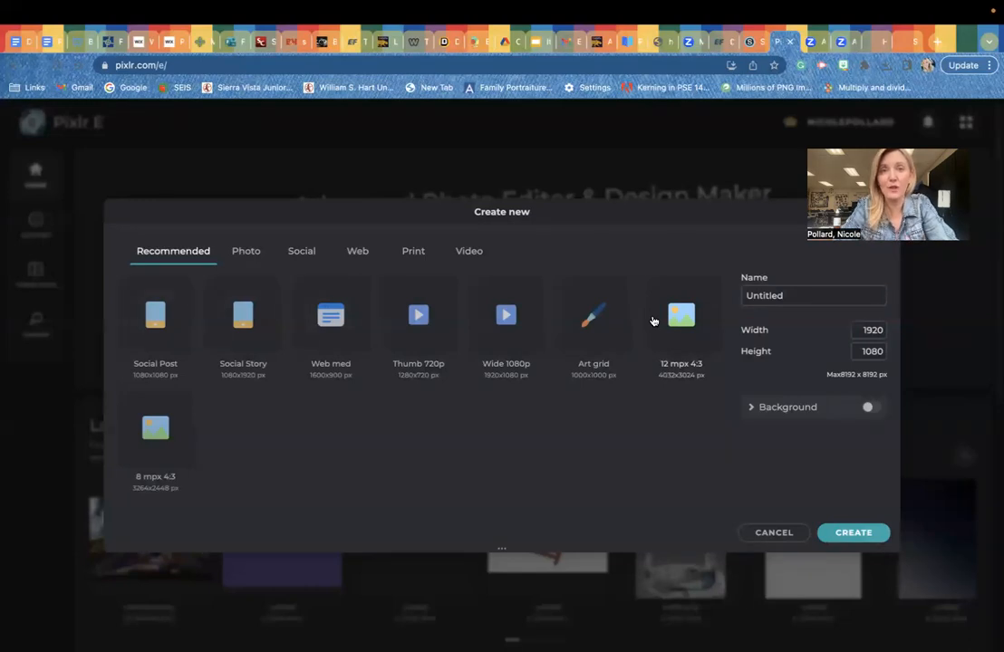
{"action": "left_click", "coordinate": [248, 253]}
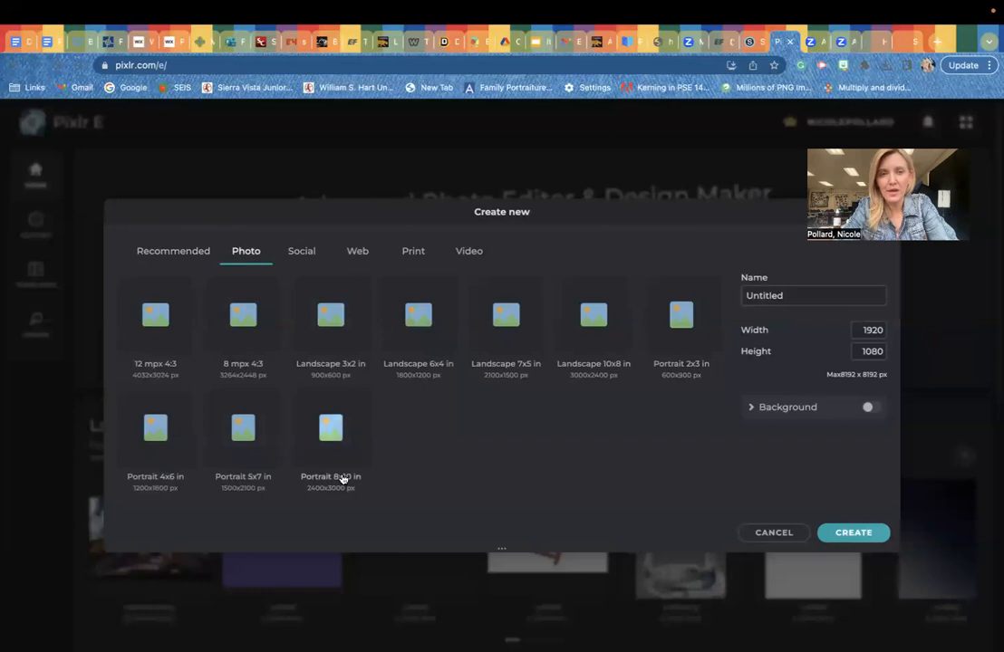
{"action": "left_click", "coordinate": [334, 438]}
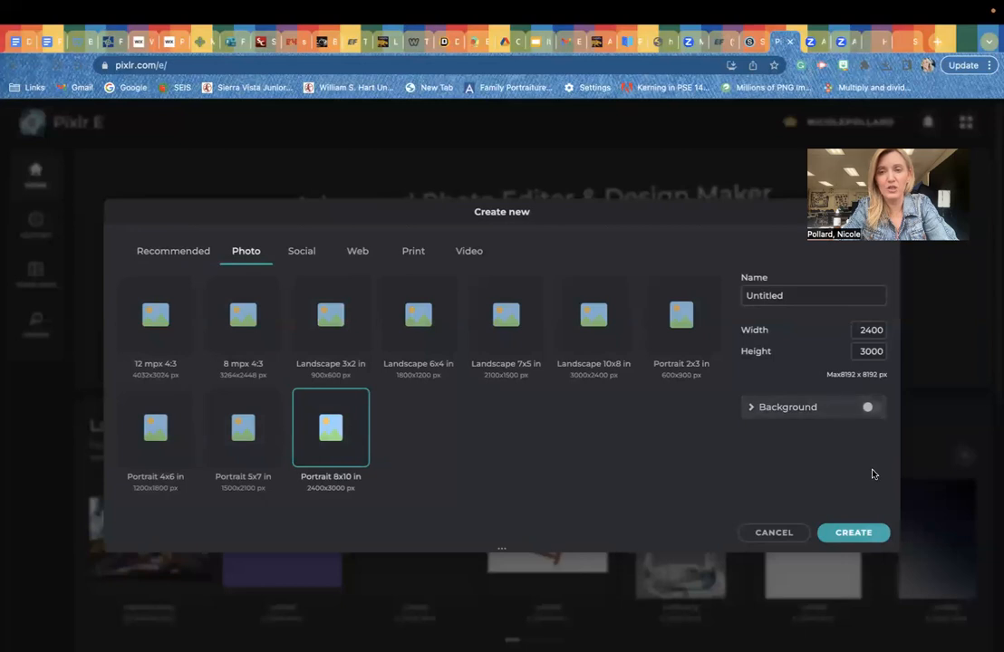
{"action": "left_click", "coordinate": [851, 533]}
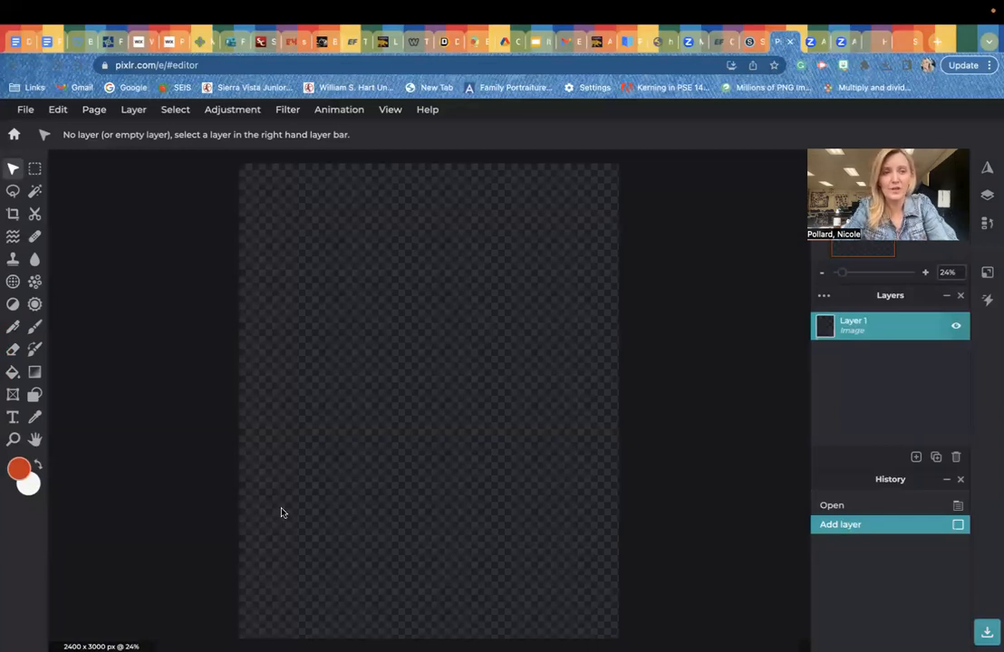
- Fill the empty canvas with the purple, red and orange linear gradient preset, running diagonally from the lower-left corner to the upper-right corner
{"action": "left_click", "coordinate": [36, 374]}
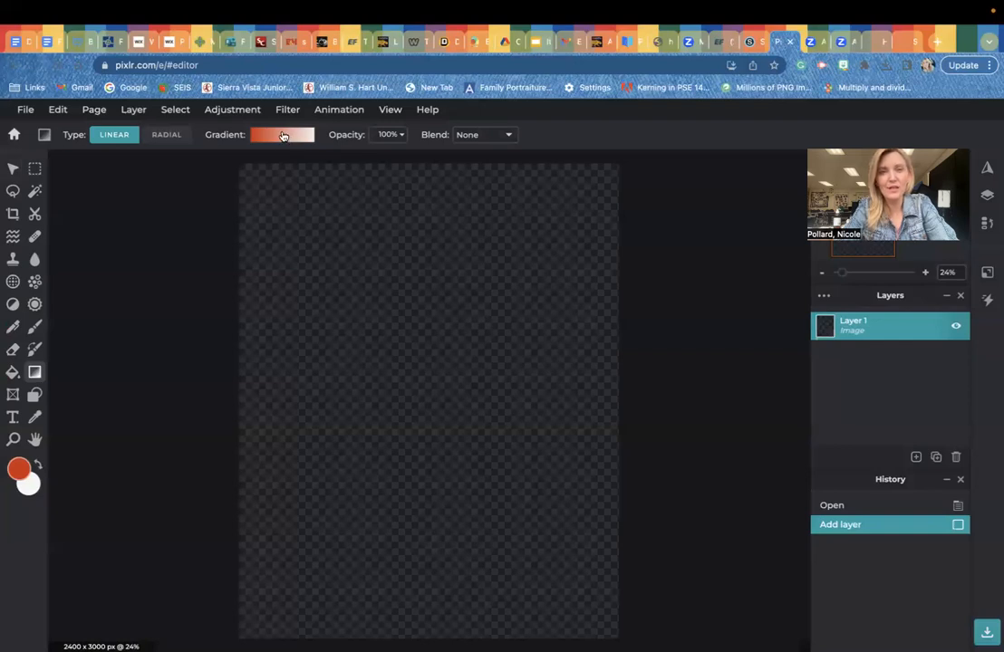
{"action": "left_click", "coordinate": [282, 135]}
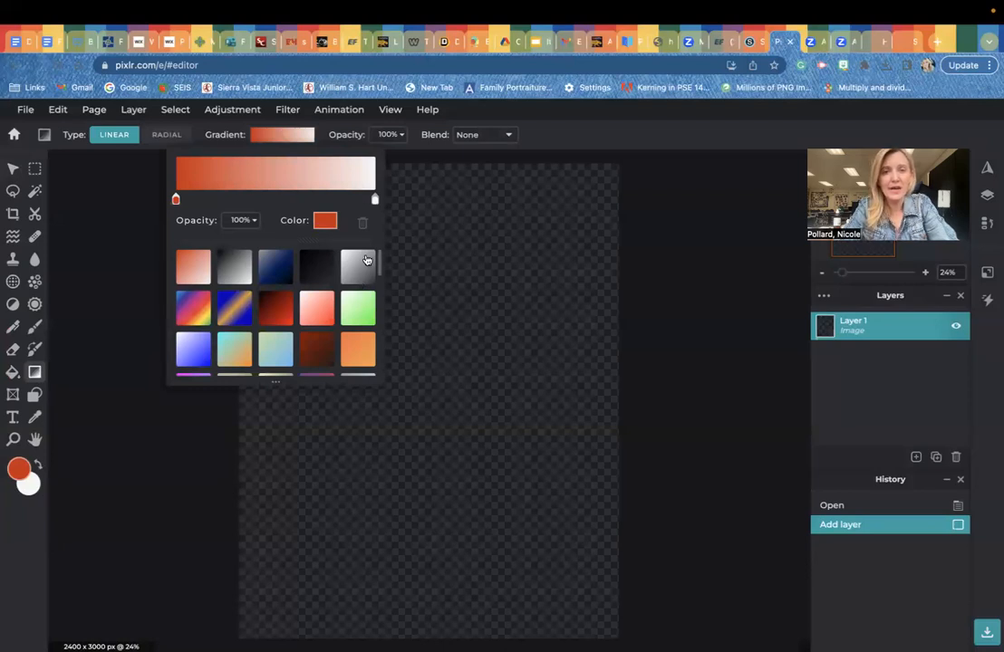
{"action": "left_click_drag", "start_coordinate": [276, 383], "coordinate": [275, 637]}
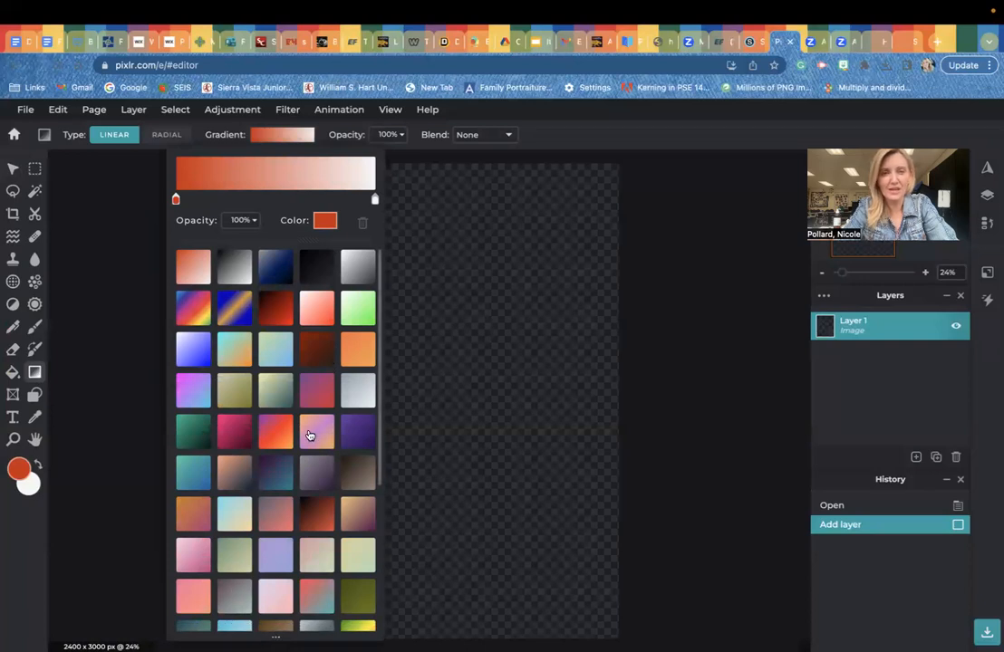
{"action": "left_click", "coordinate": [277, 442]}
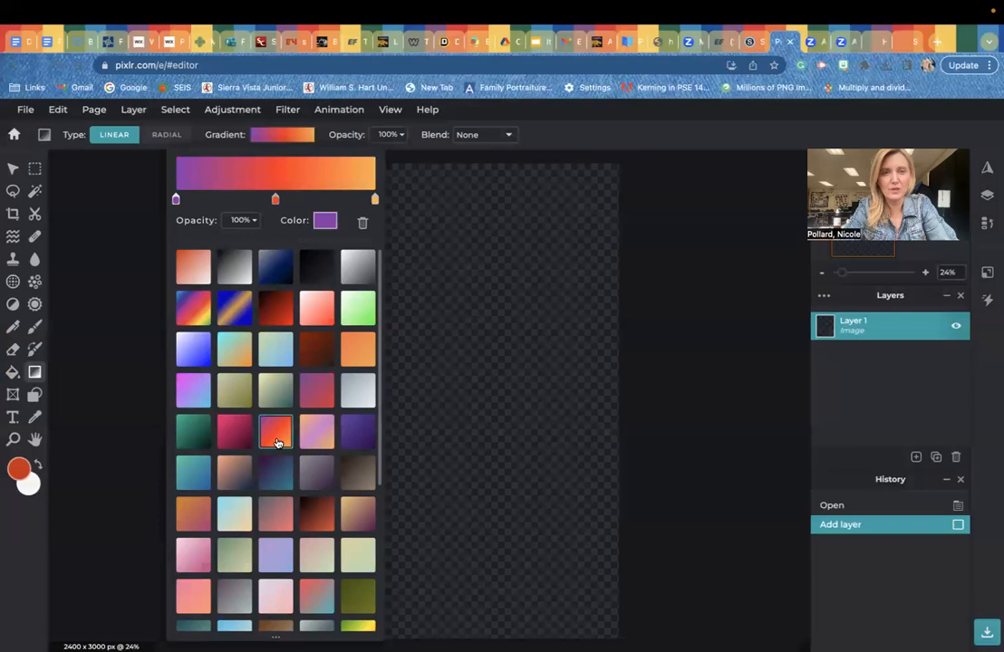
{"action": "left_click", "coordinate": [558, 291]}
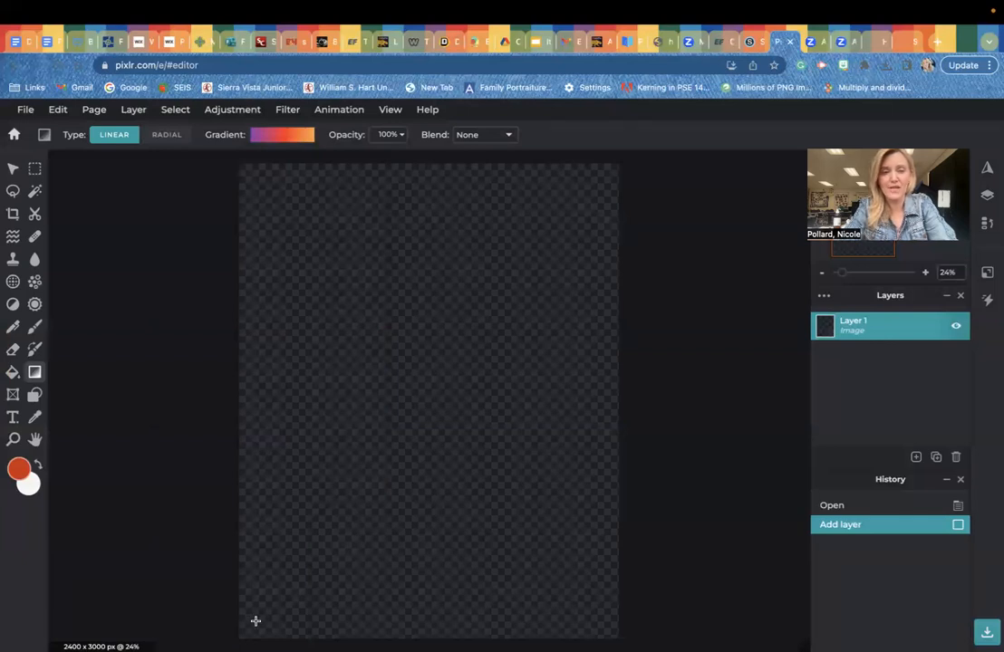
{"action": "left_click_drag", "start_coordinate": [256, 620], "coordinate": [601, 186]}
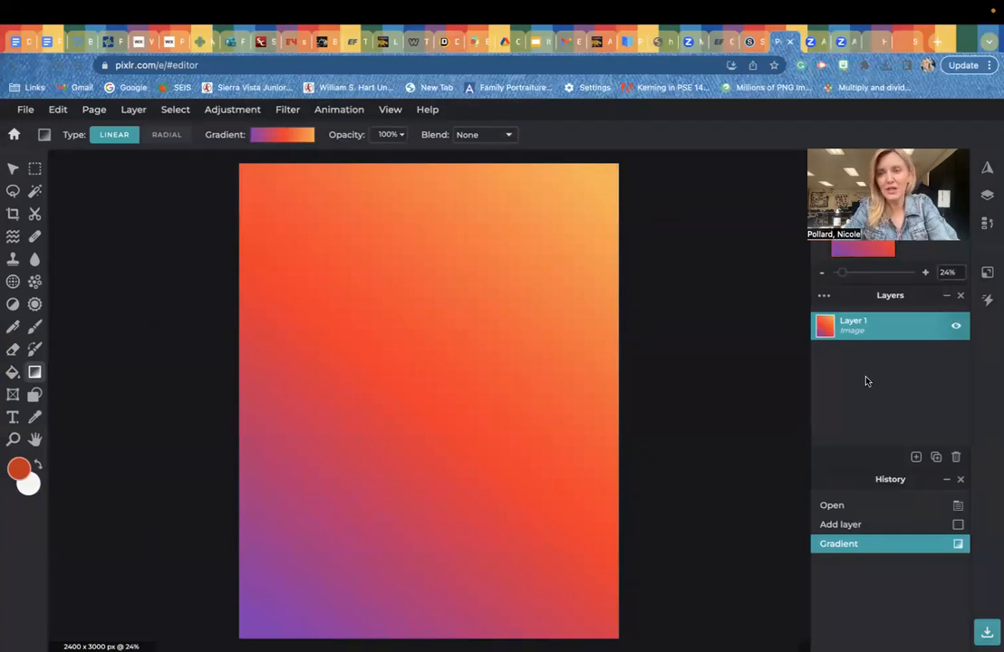
- Add a text layer above the gradient and copy the complete "Lose Yourself" lyrics from the Selective Tool Edit post
{"action": "left_click", "coordinate": [916, 457]}
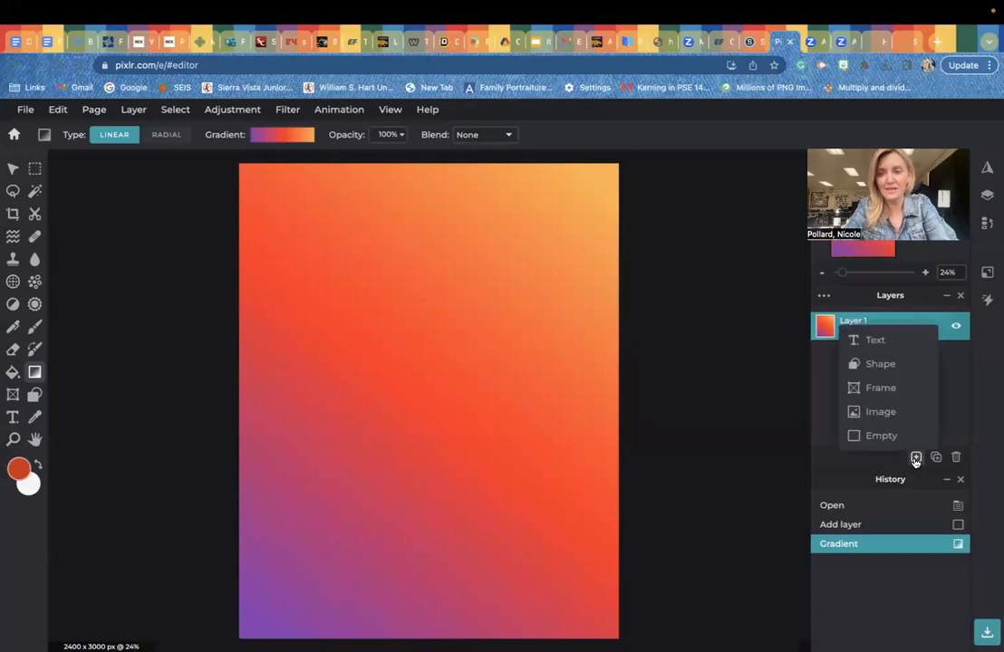
{"action": "left_click", "coordinate": [885, 343]}
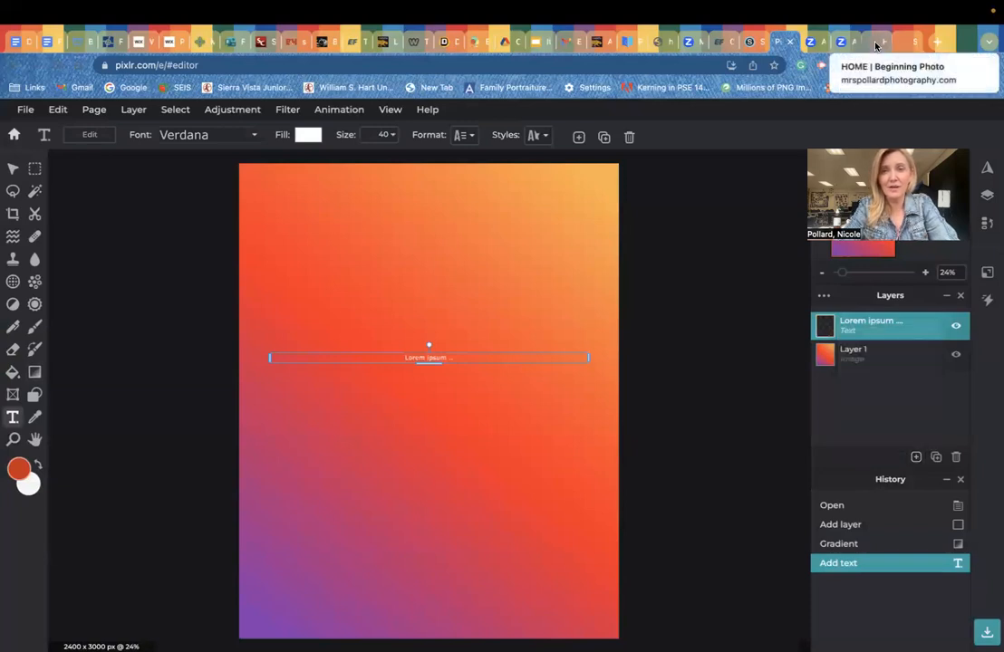
{"action": "left_click", "coordinate": [902, 42]}
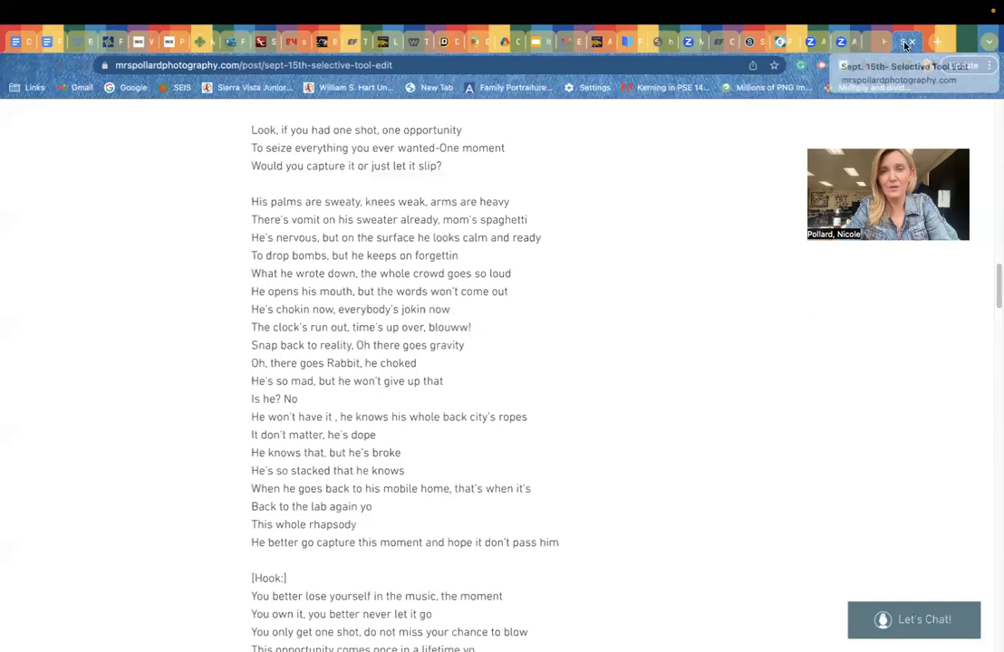
{"action": "scroll", "coordinate": [340, 274], "scroll_direction": "up", "scroll_amount": 4}
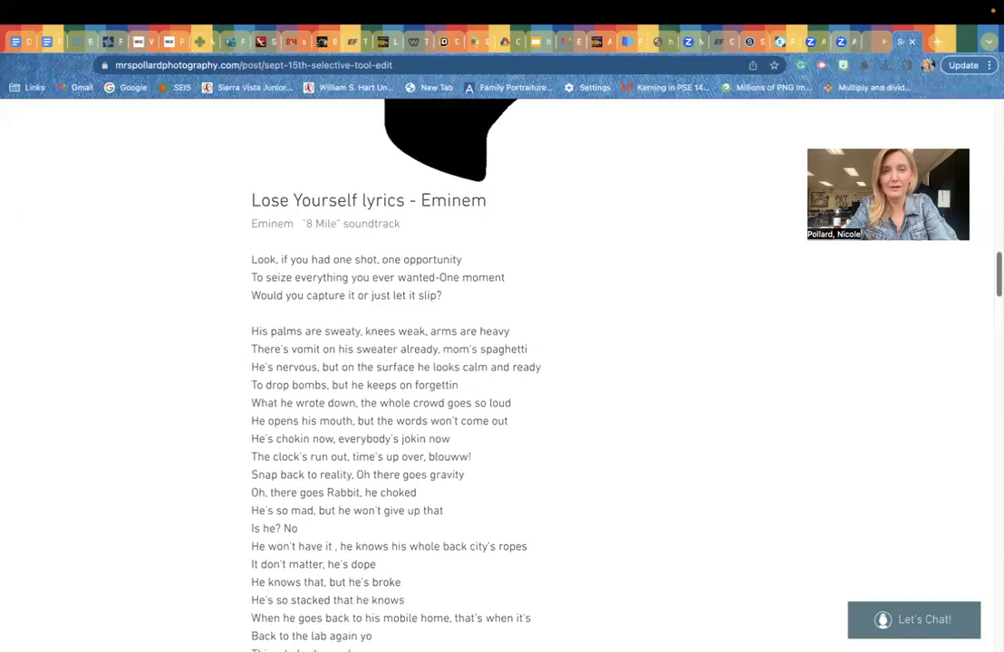
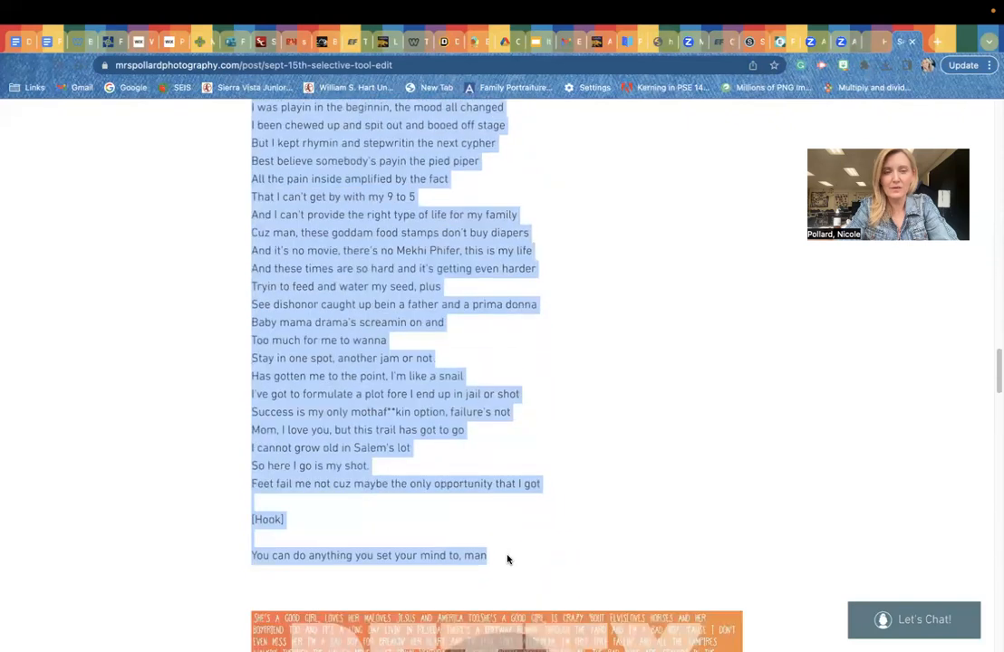
{"action": "right_click", "coordinate": [335, 337]}
{"action": "left_click", "coordinate": [356, 365]}
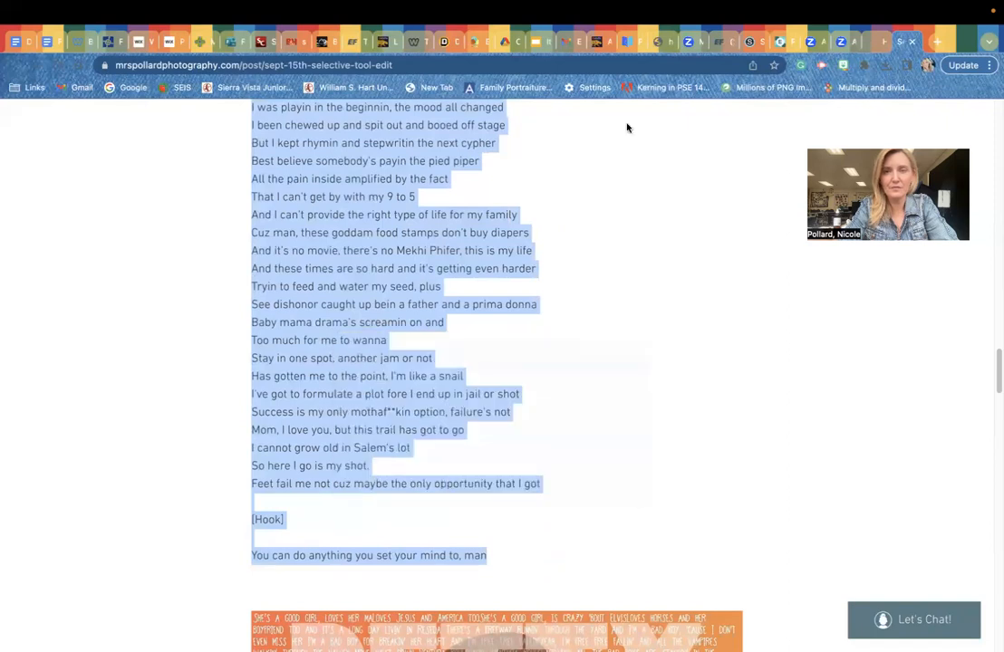
- Back in Pixlr, replace the placeholder text with the copied lyrics and move the text block up so it covers the canvas
{"action": "left_click", "coordinate": [751, 43]}
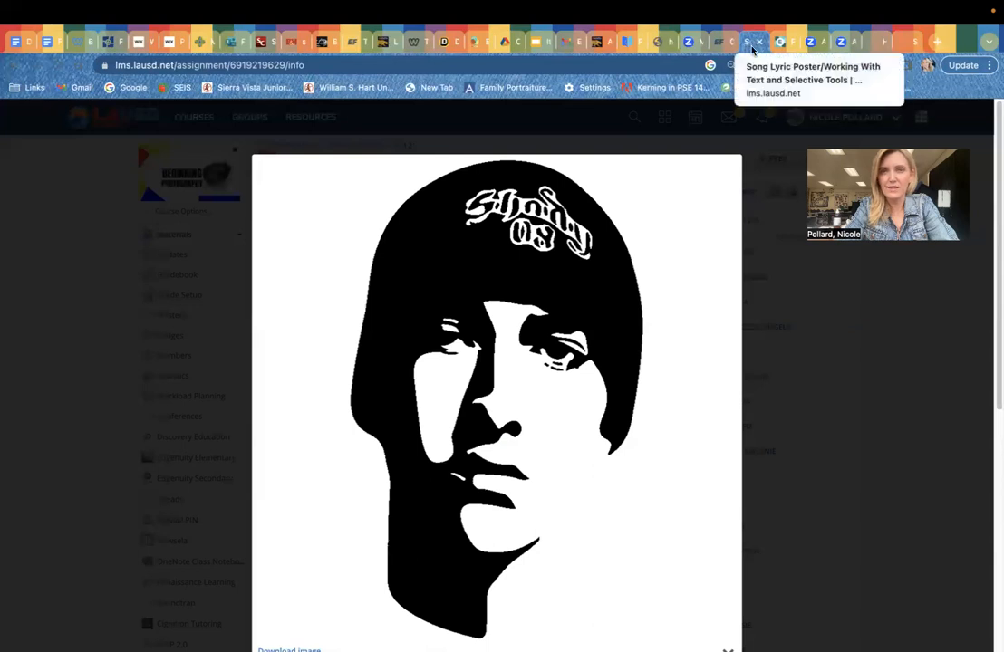
{"action": "left_click", "coordinate": [778, 42]}
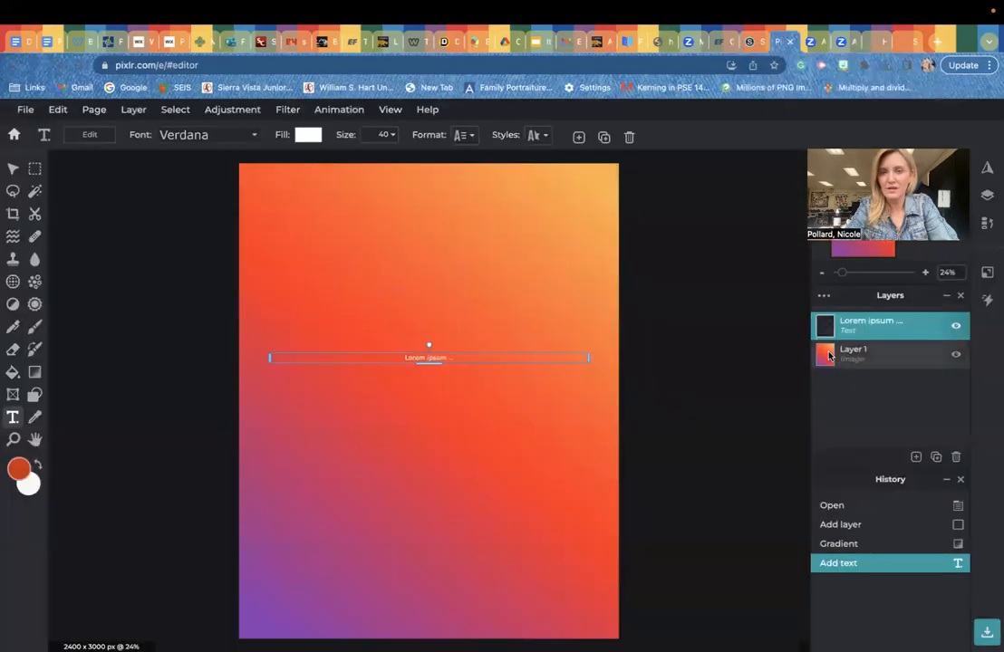
{"action": "left_click", "coordinate": [449, 360]}
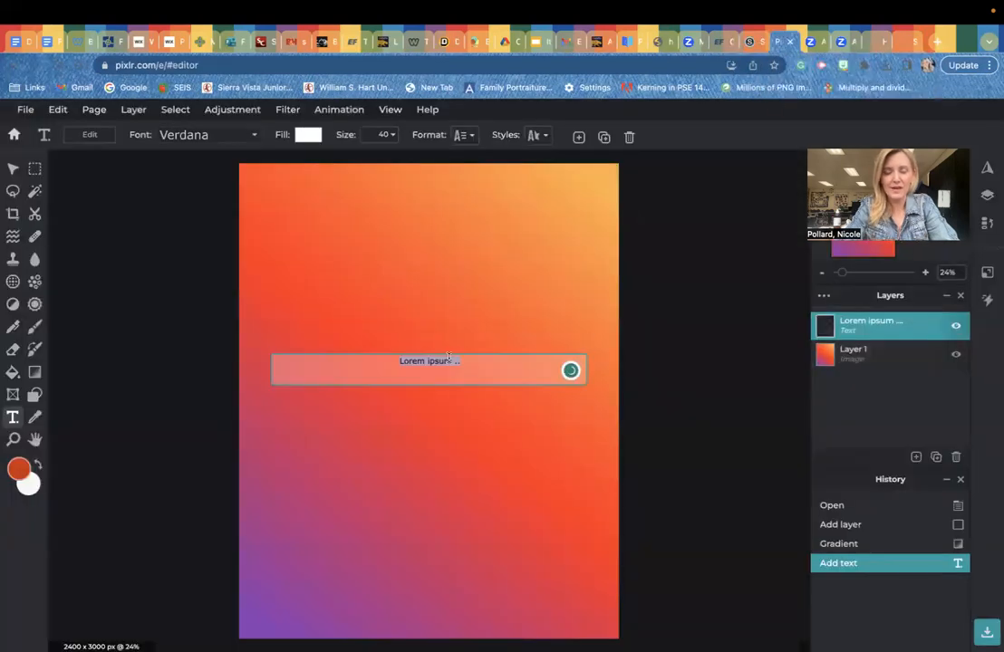
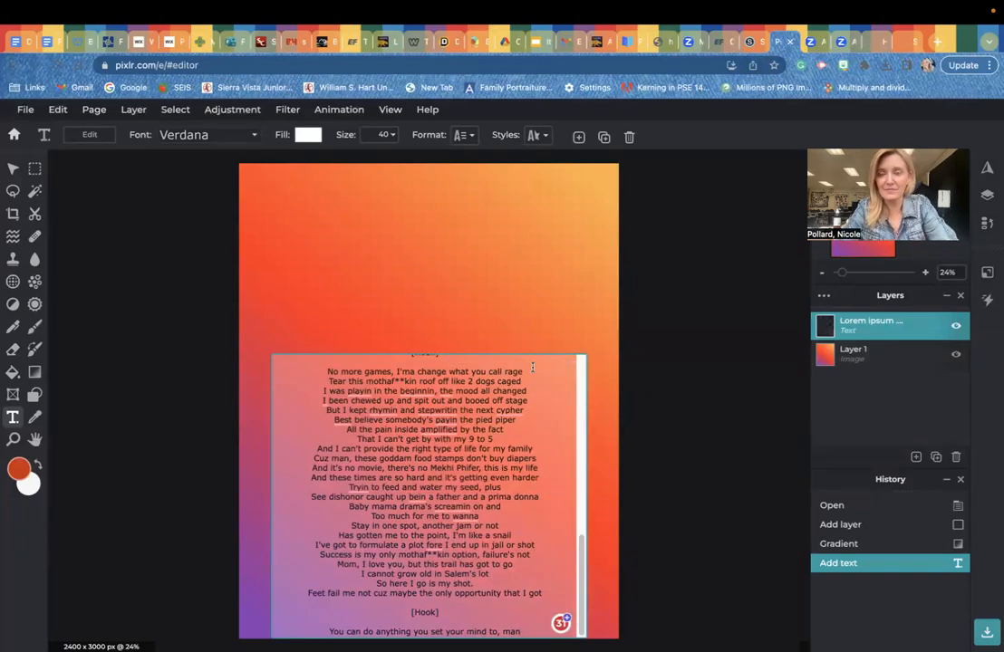
{"action": "key", "text": "ctrl+v"}
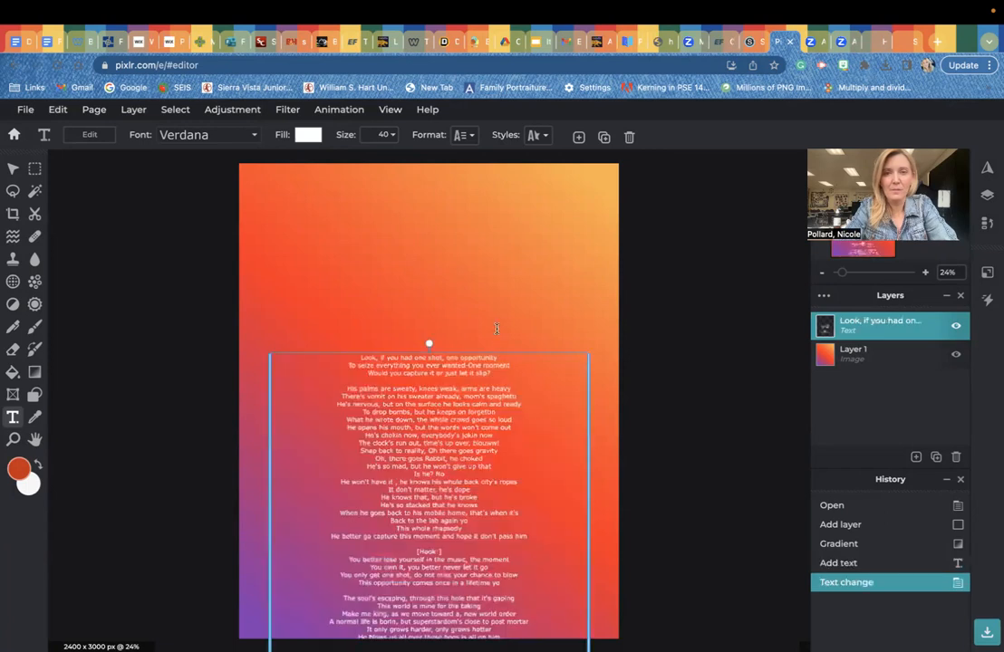
{"action": "left_click_drag", "start_coordinate": [440, 360], "coordinate": [444, 156]}
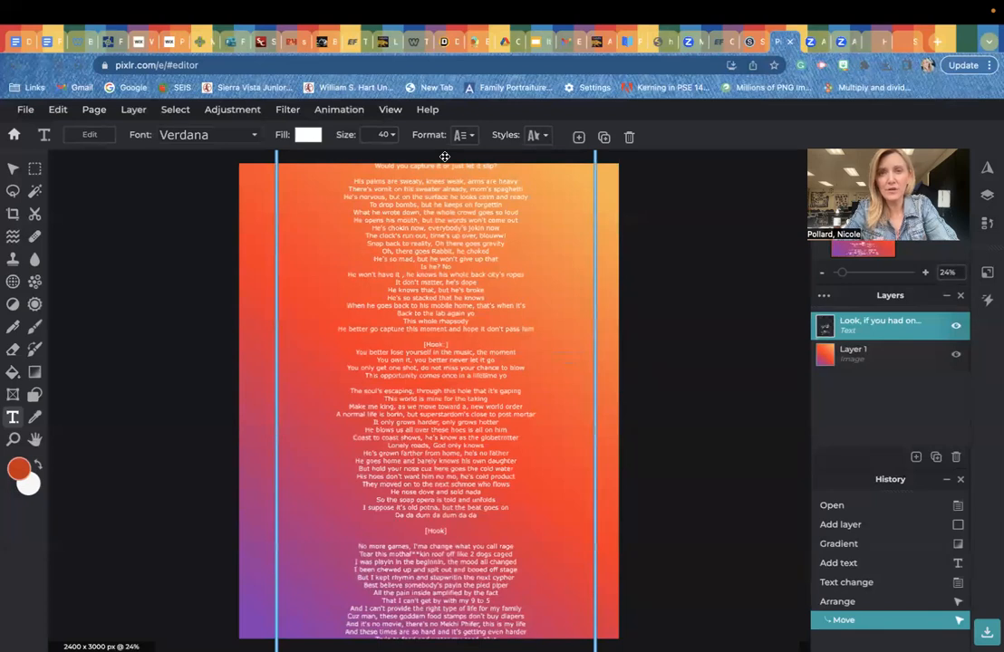
- Set the letter spacing of the lyrics text to 18
{"action": "left_click", "coordinate": [540, 136]}
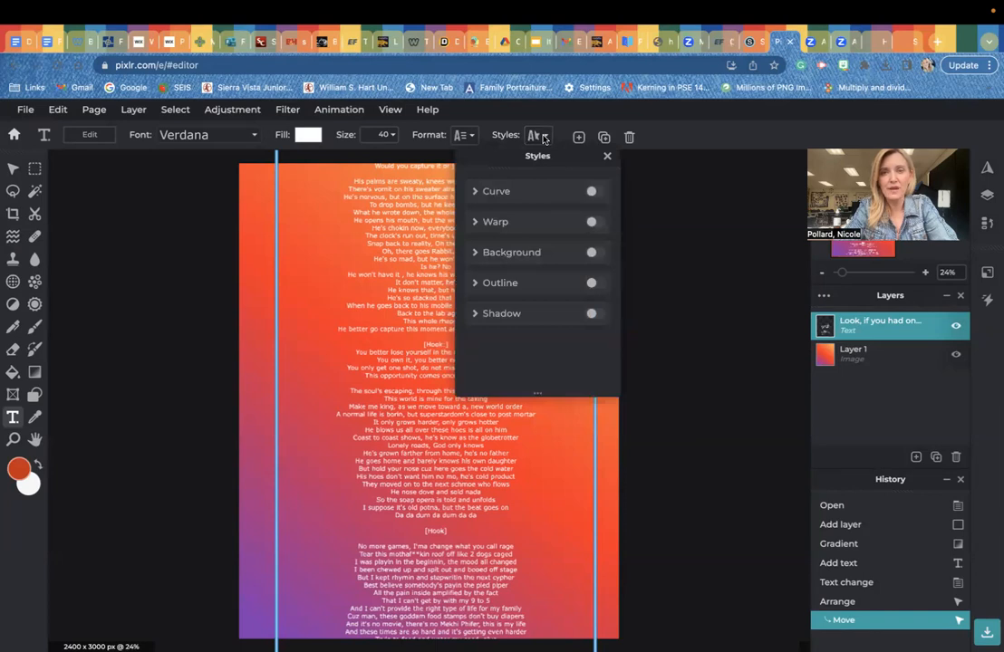
{"action": "left_click", "coordinate": [464, 134]}
{"action": "left_click", "coordinate": [464, 134]}
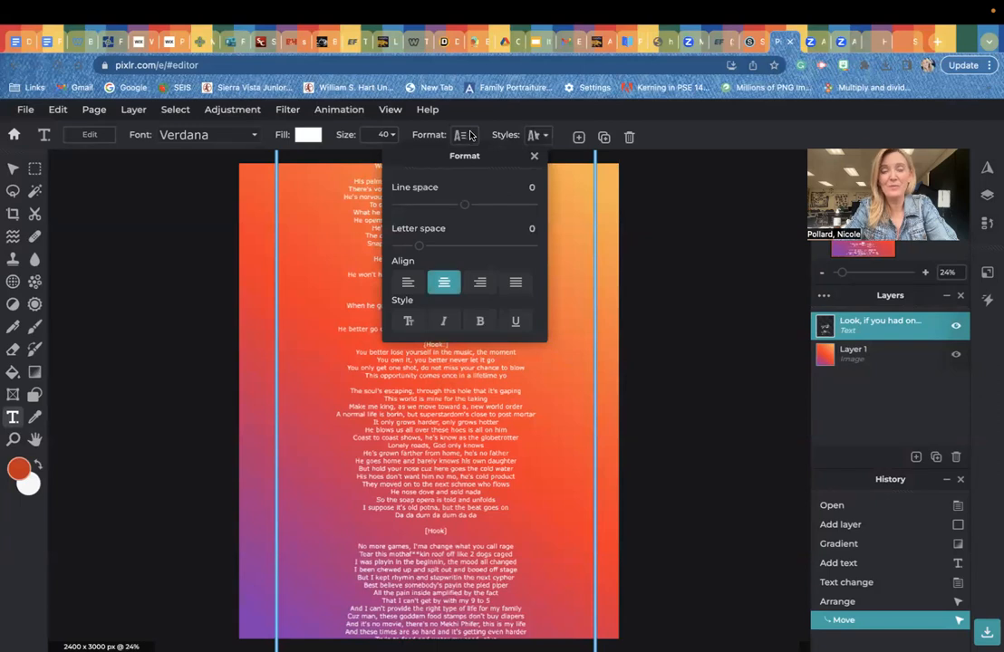
{"action": "left_click", "coordinate": [439, 246]}
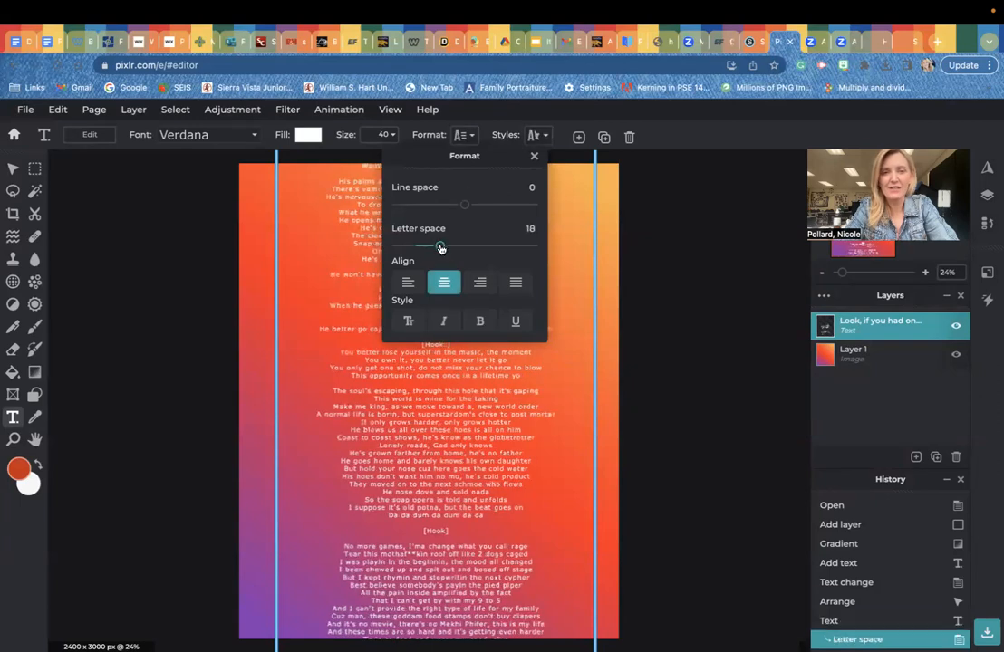
- Set the lyrics text's line spacing to 48 and its letter spacing to 82
{"action": "left_click", "coordinate": [457, 245]}
{"action": "left_click", "coordinate": [480, 204]}
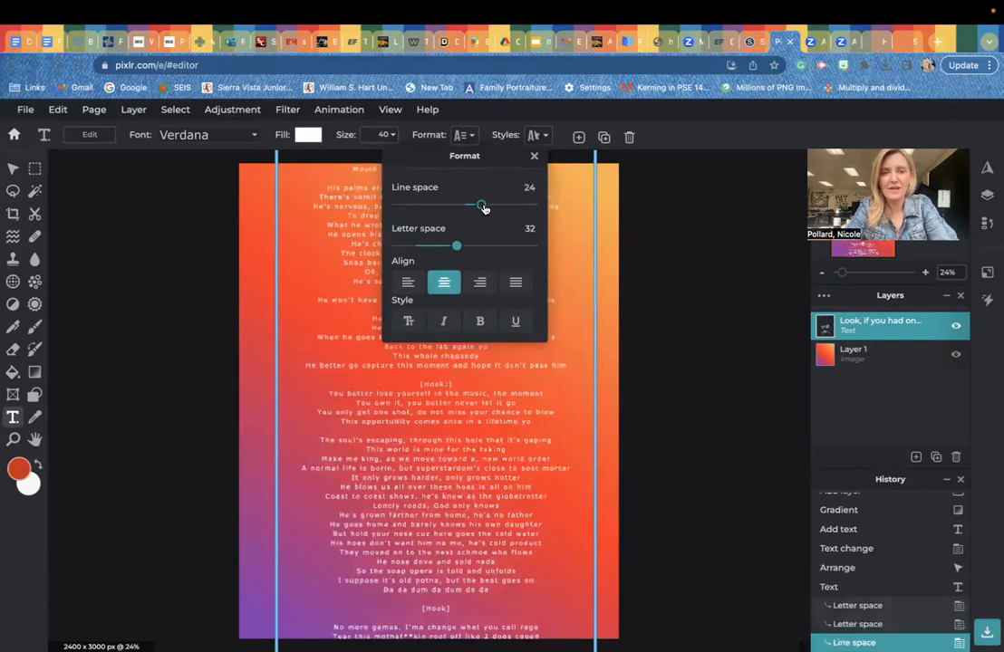
{"action": "left_click", "coordinate": [496, 205]}
{"action": "left_click", "coordinate": [494, 246]}
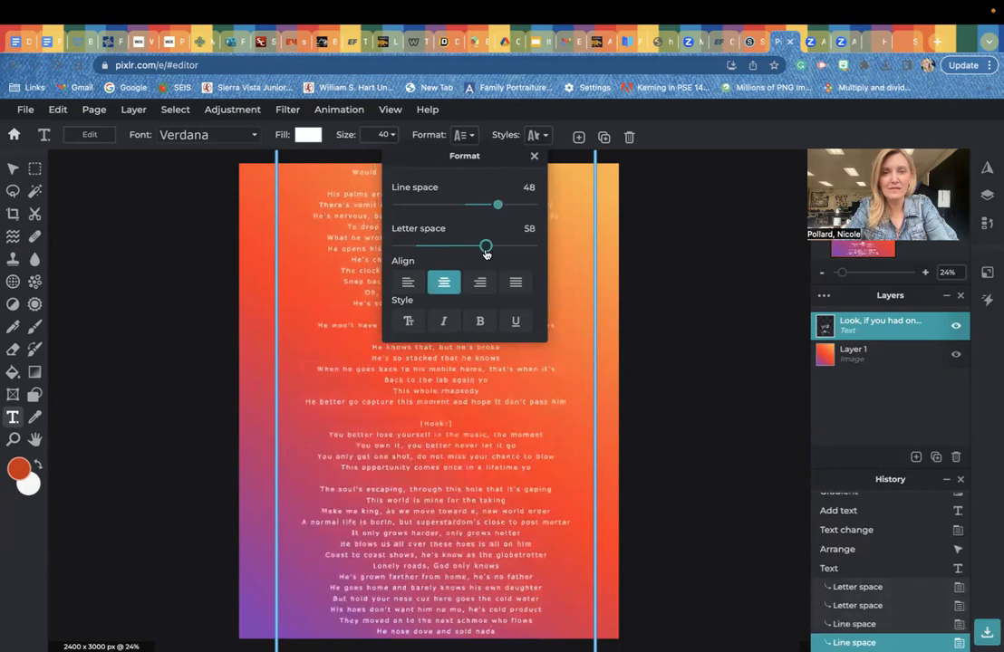
{"action": "left_click_drag", "start_coordinate": [494, 247], "coordinate": [513, 246]}
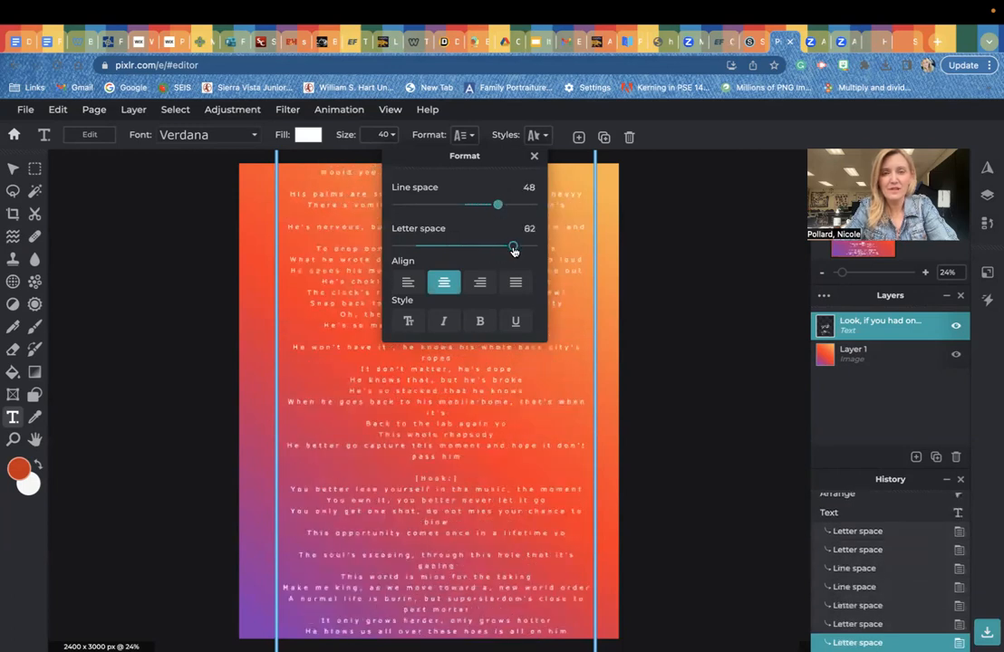
{"action": "left_click", "coordinate": [638, 254]}
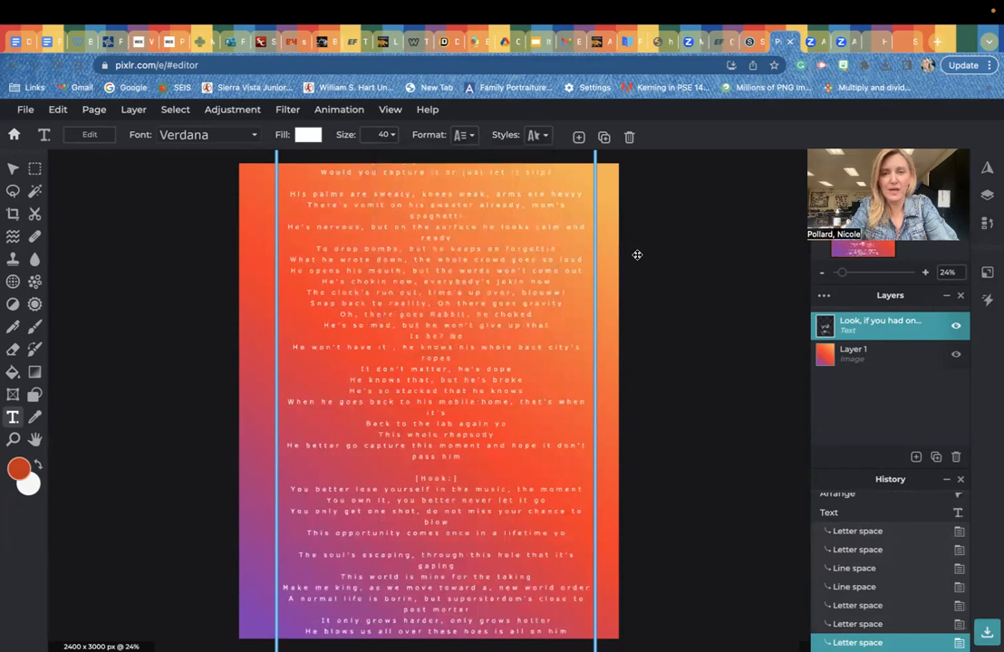
- Set the lyrics text size to 46 and move the block down so its first line starts at the canvas's top edge
{"action": "left_click", "coordinate": [392, 136]}
{"action": "mouse_move", "coordinate": [287, 157]}
{"action": "left_mouse_down"}
{"action": "mouse_move", "coordinate": [314, 160]}
{"action": "mouse_move", "coordinate": [288, 160]}
{"action": "left_mouse_up"}
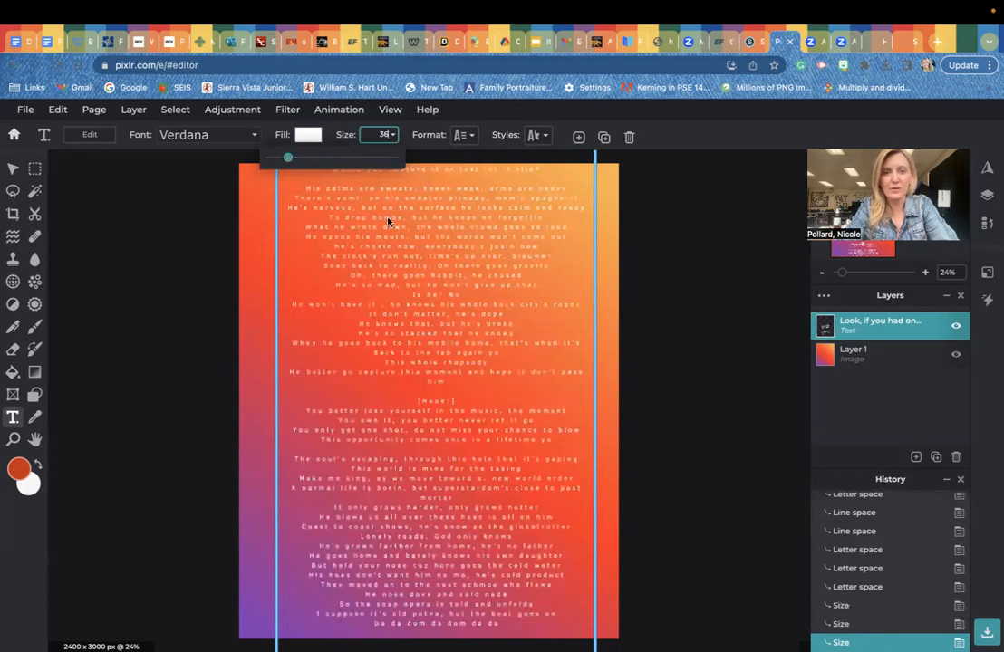
{"action": "left_click_drag", "start_coordinate": [288, 158], "coordinate": [295, 157]}
{"action": "mouse_move", "coordinate": [430, 276]}
{"action": "left_mouse_down"}
{"action": "mouse_move", "coordinate": [431, 330]}
{"action": "mouse_move", "coordinate": [433, 292]}
{"action": "mouse_move", "coordinate": [397, 287]}
{"action": "mouse_move", "coordinate": [428, 295]}
{"action": "left_mouse_up"}
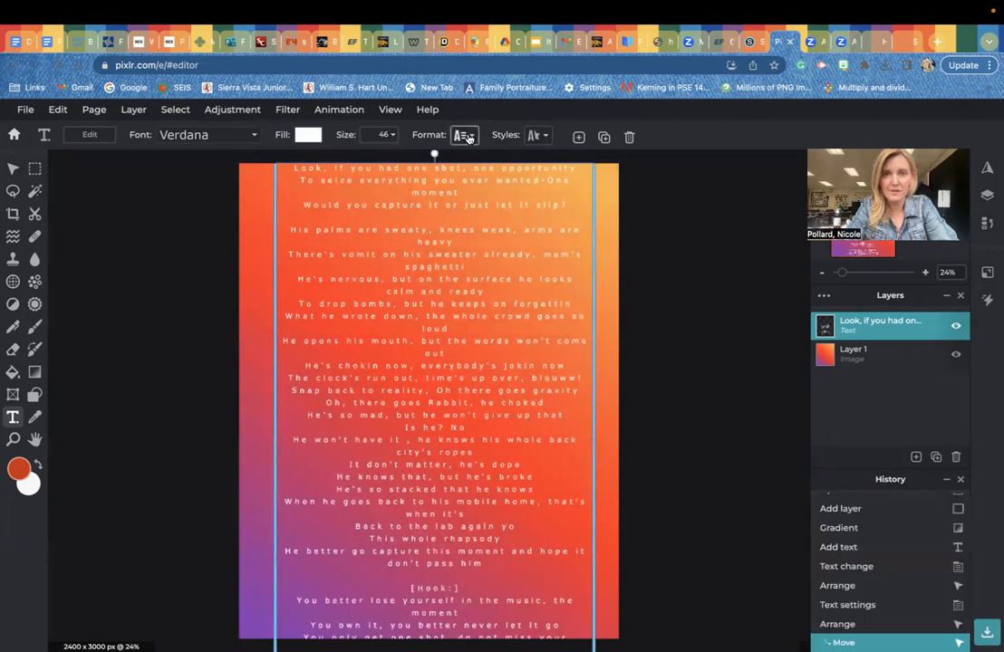
- Set the lyrics text's line spacing to 54 and letter spacing to 97
{"action": "left_click", "coordinate": [465, 136]}
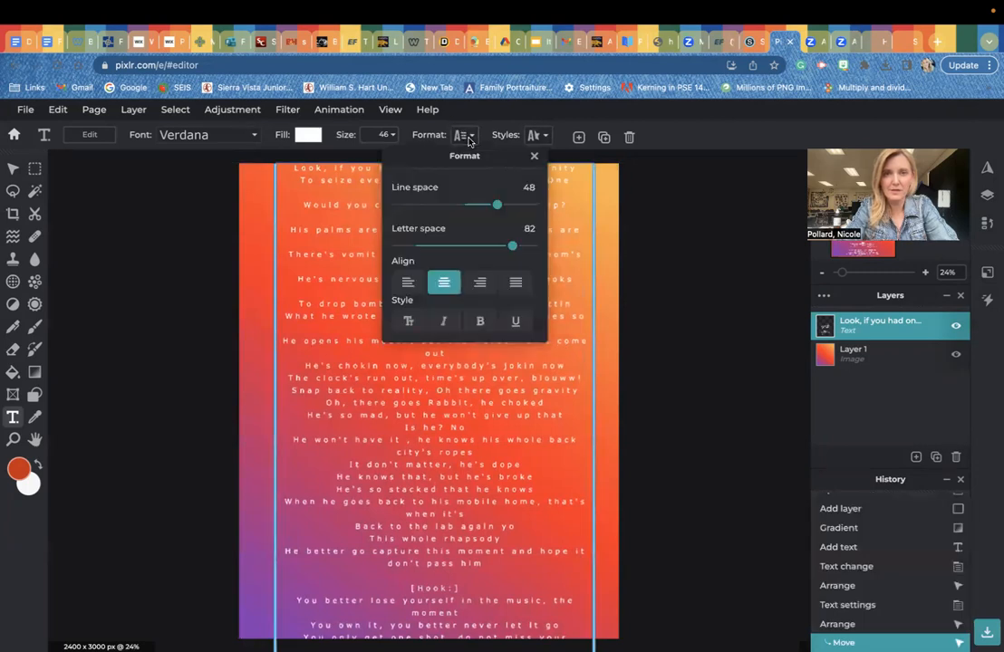
{"action": "left_click", "coordinate": [514, 206]}
{"action": "left_click", "coordinate": [502, 207]}
{"action": "left_click", "coordinate": [531, 246]}
{"action": "left_click_drag", "start_coordinate": [530, 249], "coordinate": [534, 247]}
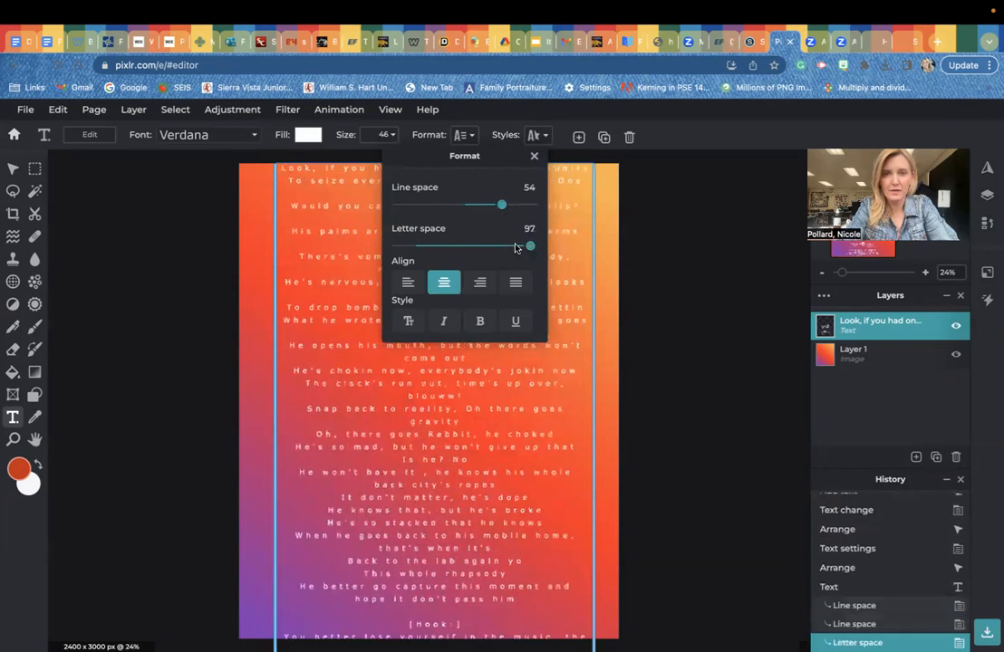
{"action": "left_click", "coordinate": [342, 324]}
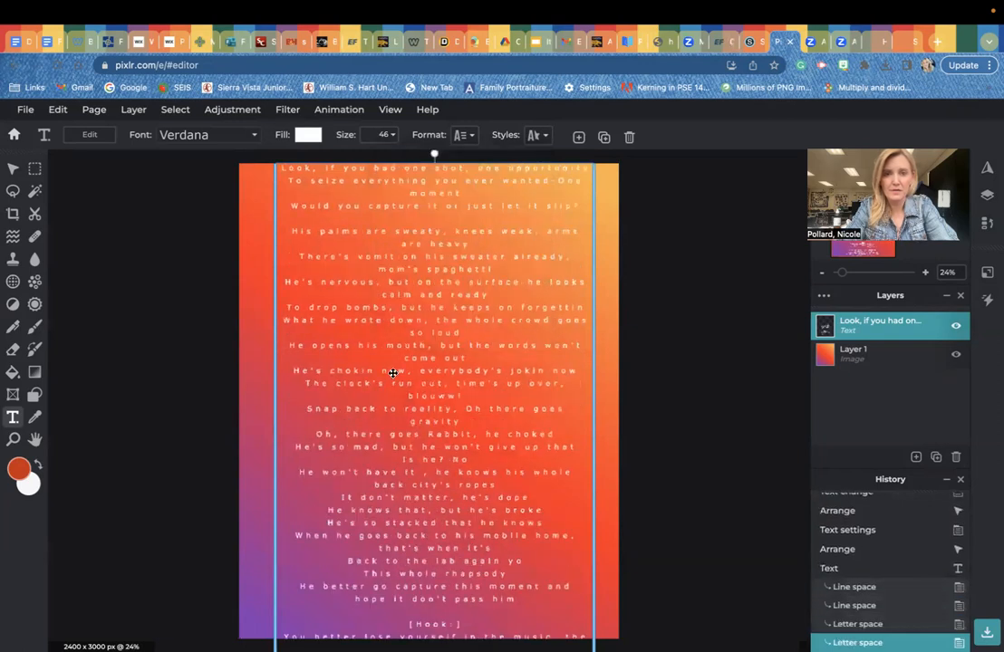
- Align the lyrics block with the canvas's left edge and place a duplicate of it over the uncovered right side, slightly higher than the original
{"action": "left_click_drag", "start_coordinate": [405, 344], "coordinate": [382, 342]}
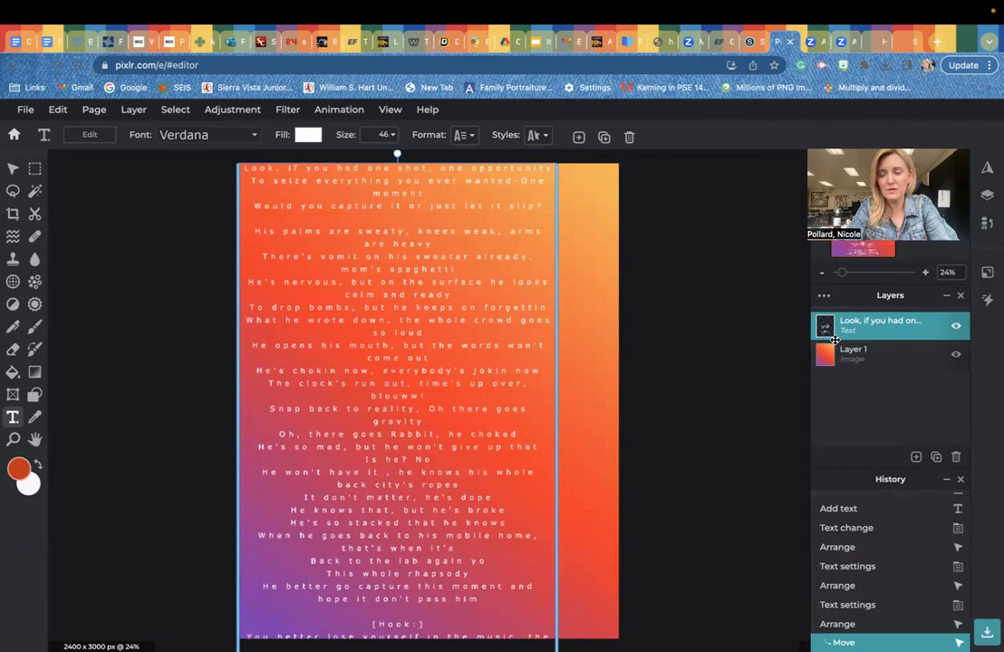
{"action": "left_click", "coordinate": [936, 458]}
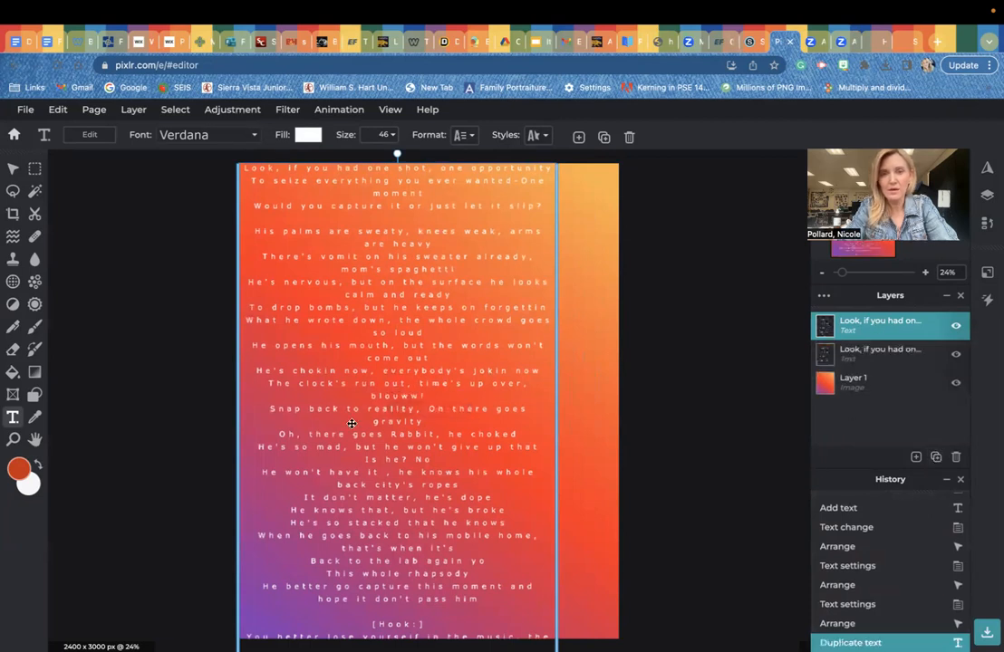
{"action": "left_click_drag", "start_coordinate": [619, 385], "coordinate": [593, 381]}
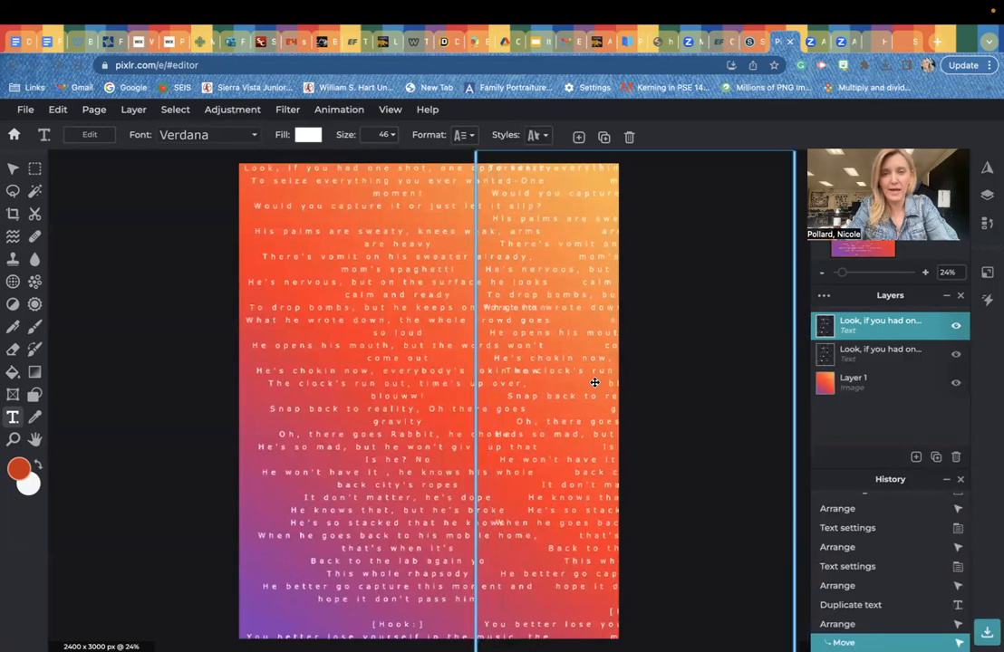
{"action": "left_click", "coordinate": [161, 399]}
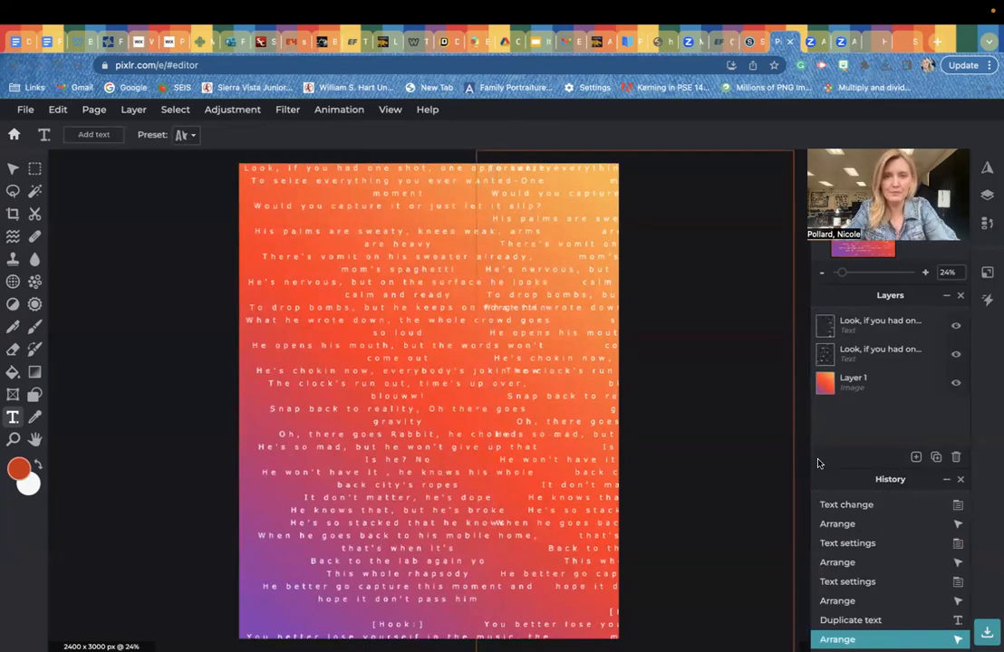
{"action": "left_click_drag", "start_coordinate": [592, 385], "coordinate": [585, 384]}
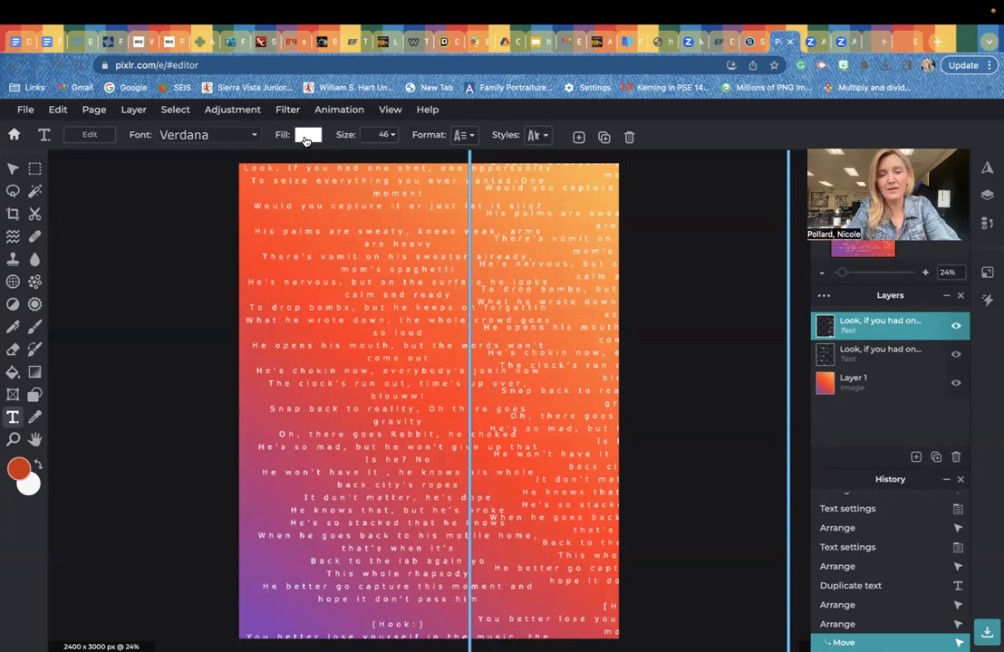
{"action": "left_click", "coordinate": [217, 135]}
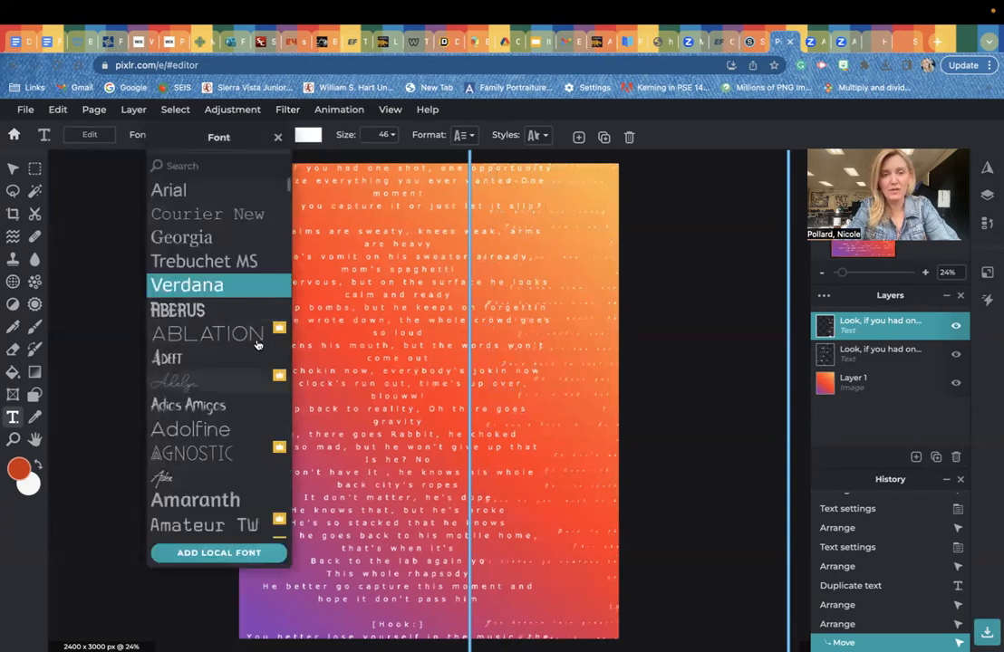
{"action": "scroll", "coordinate": [290, 188], "scroll_direction": "down", "scroll_amount": 3}
{"action": "scroll", "coordinate": [288, 192], "scroll_direction": "down", "scroll_amount": 3}
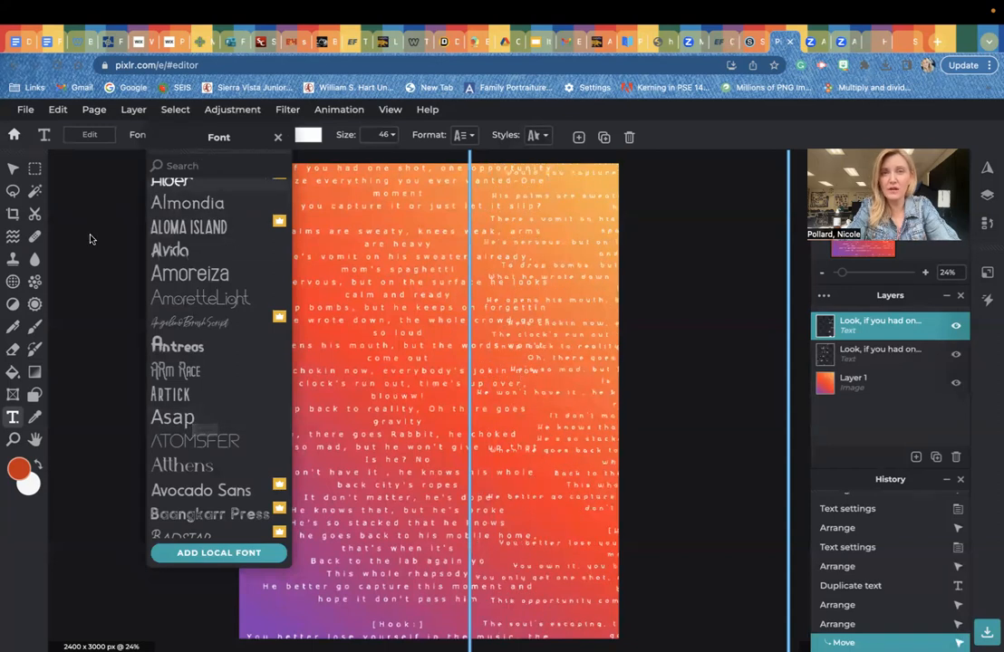
{"action": "left_click", "coordinate": [711, 286]}
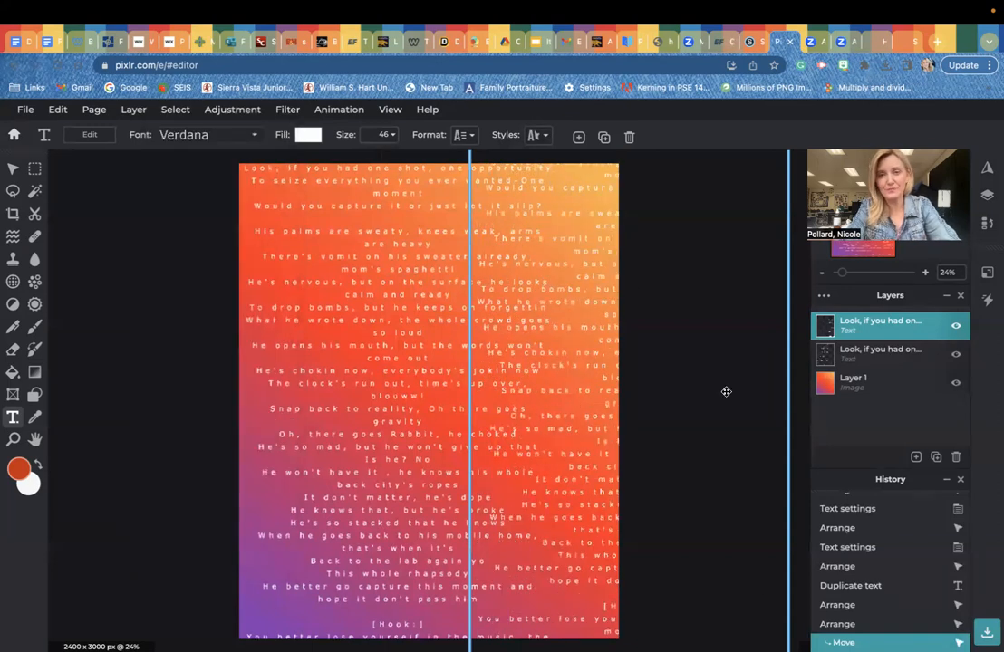
{"action": "left_click", "coordinate": [199, 358]}
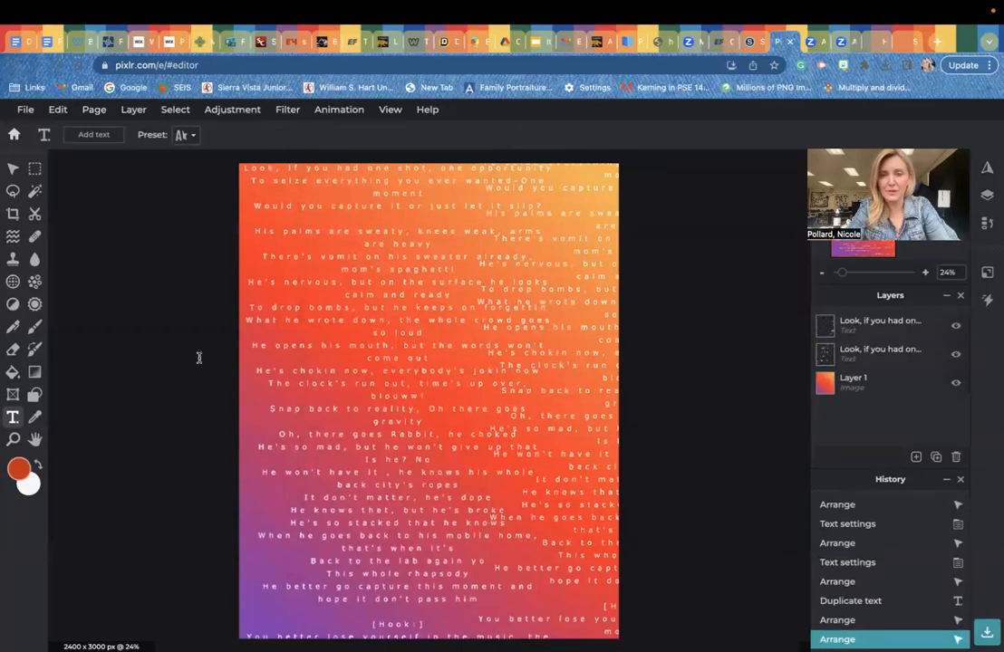
{"action": "left_click", "coordinate": [854, 328]}
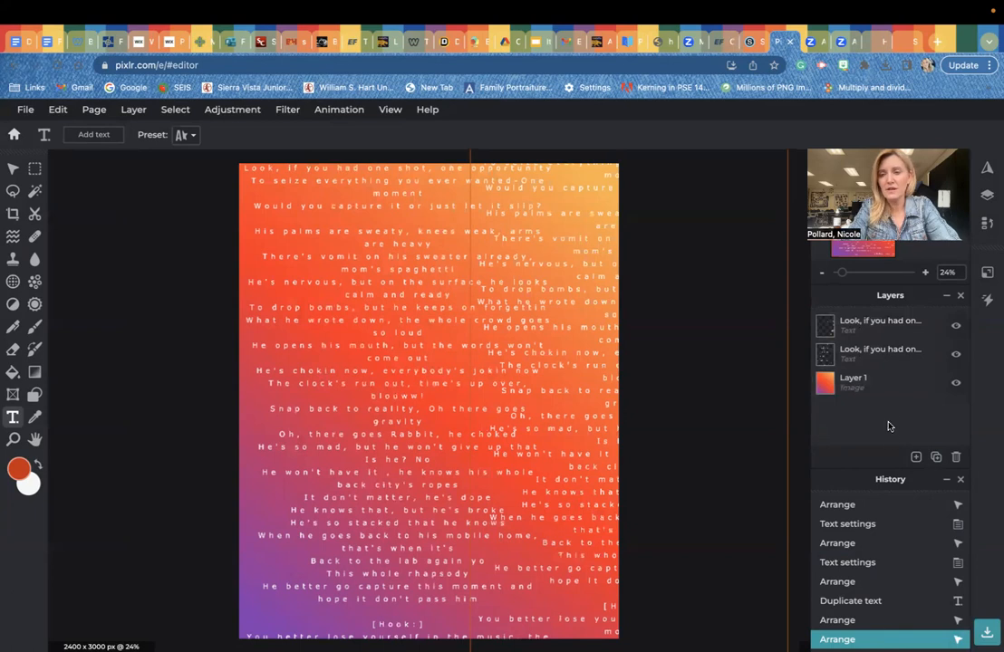
{"action": "left_click", "coordinate": [915, 459]}
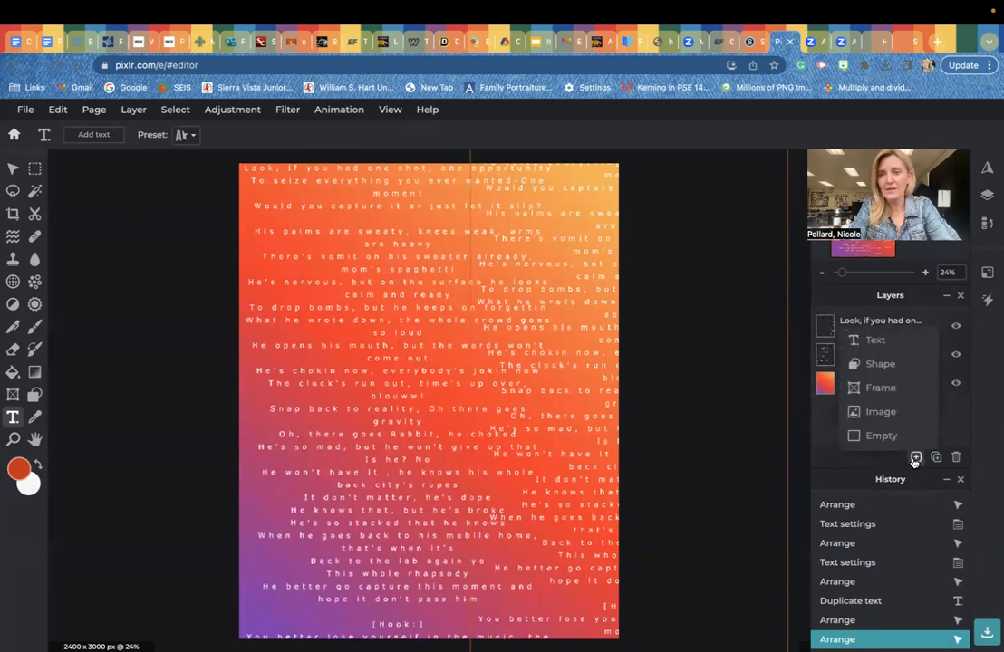
- Download the black-and-white face image from the Song Lyric Poster assignment page and save it to the Desktop as slim
{"action": "left_click", "coordinate": [749, 43]}
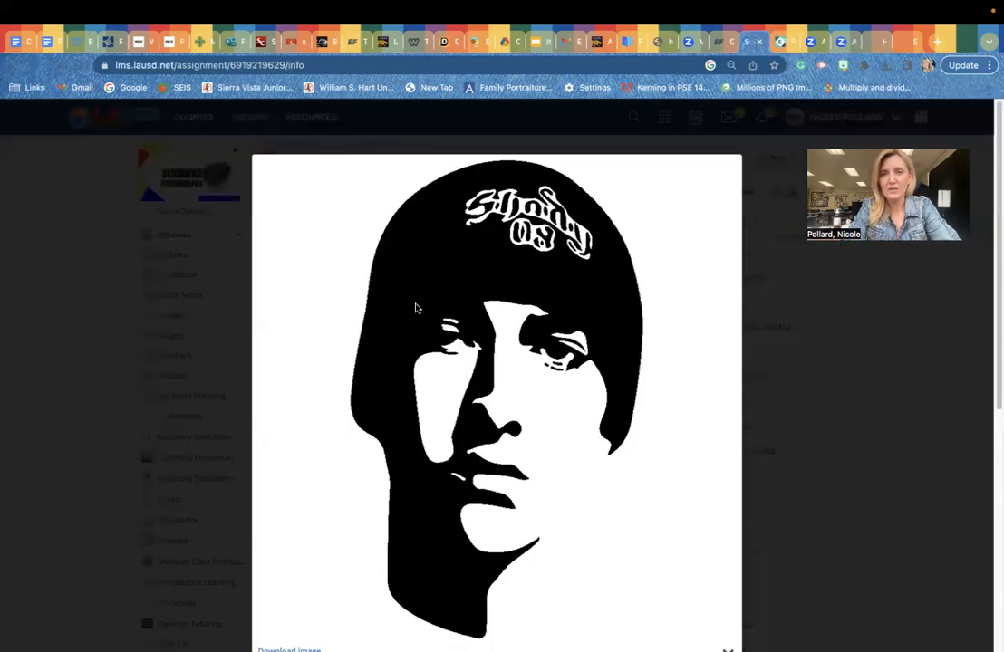
{"action": "left_click", "coordinate": [28, 203]}
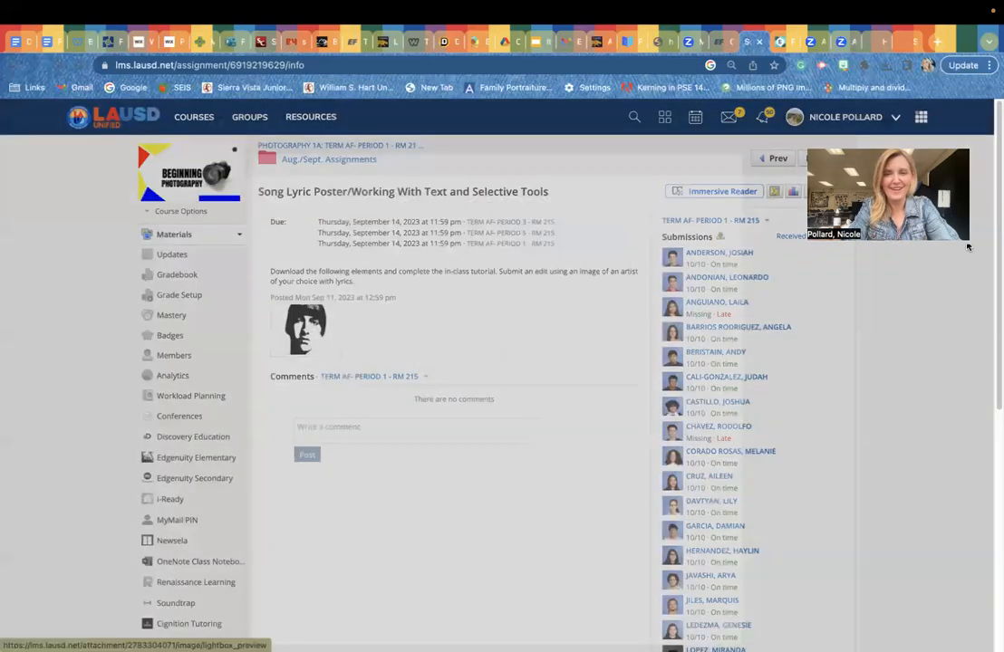
{"action": "left_click", "coordinate": [305, 328]}
{"action": "scroll", "coordinate": [334, 365], "scroll_direction": "down", "scroll_amount": 4}
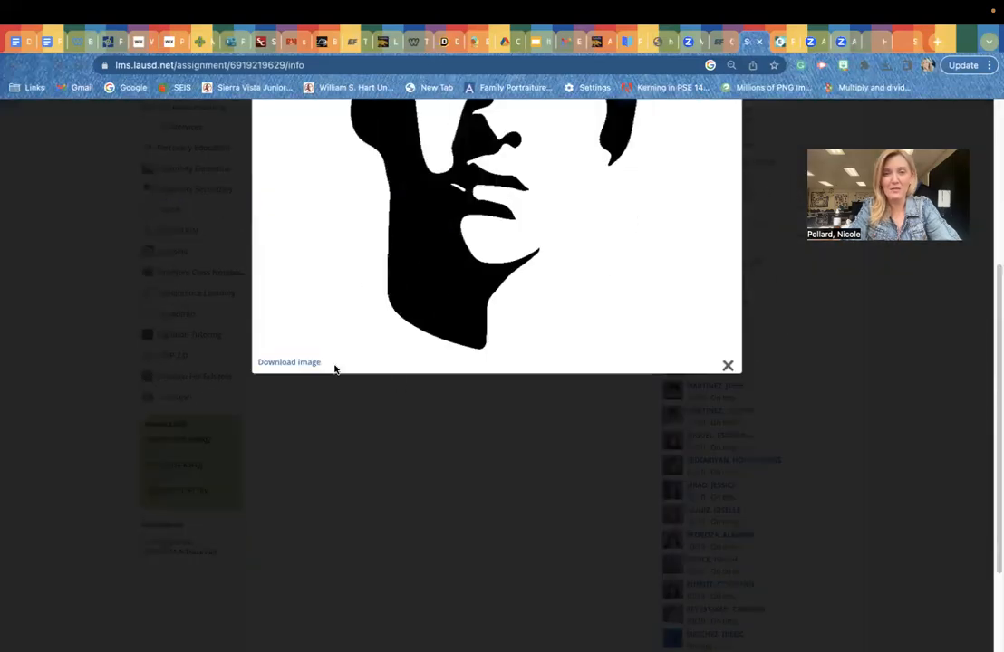
{"action": "left_click", "coordinate": [298, 363]}
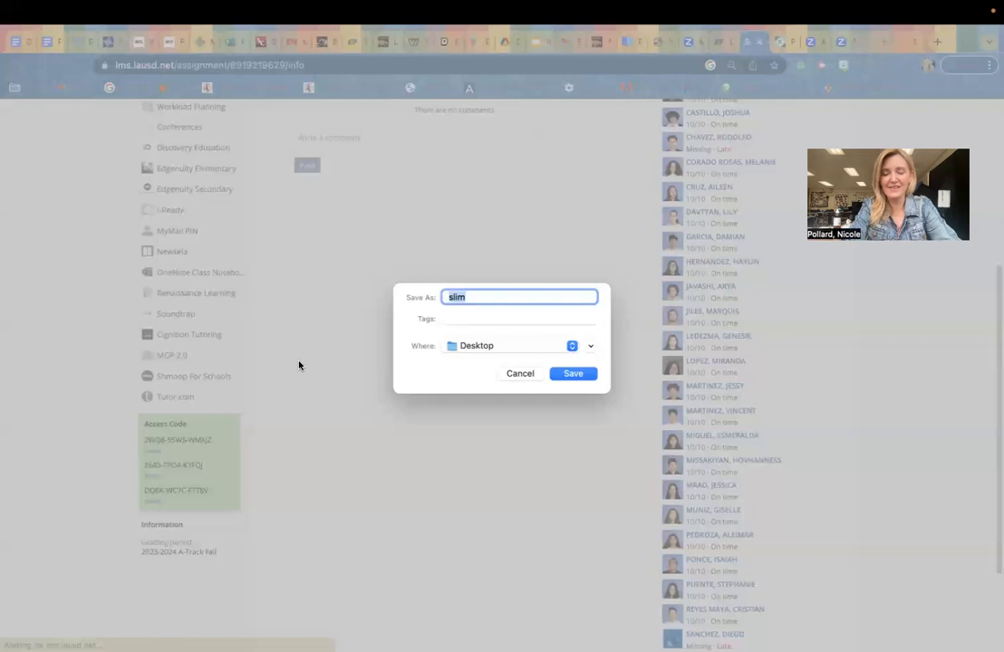
{"action": "left_click", "coordinate": [572, 375]}
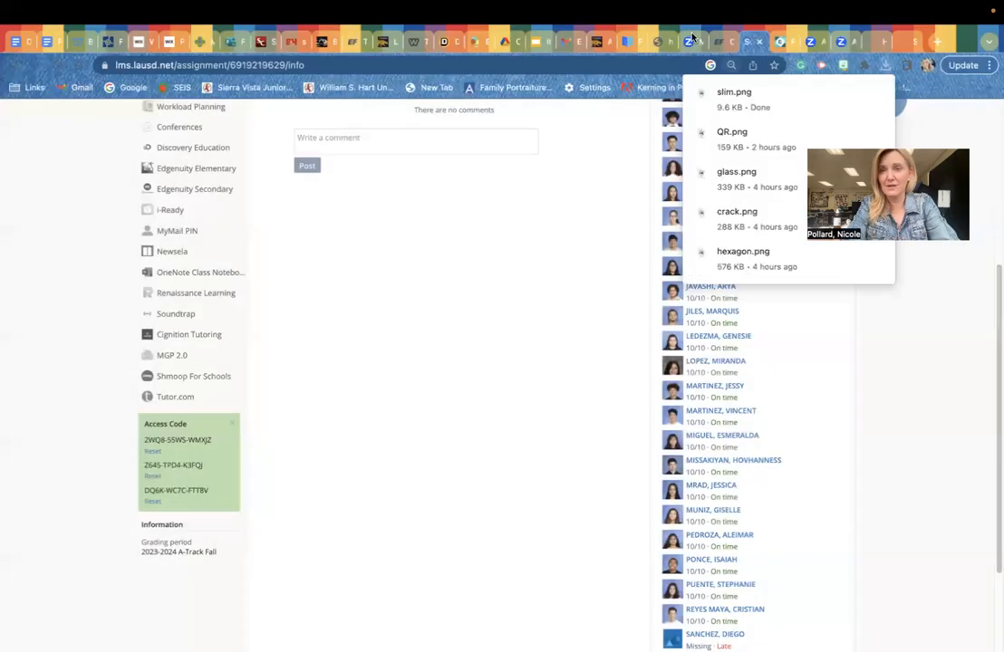
- Back in Pixlr, add slim.png from the Desktop as an image layer above the lyrics
{"action": "left_click", "coordinate": [752, 38]}
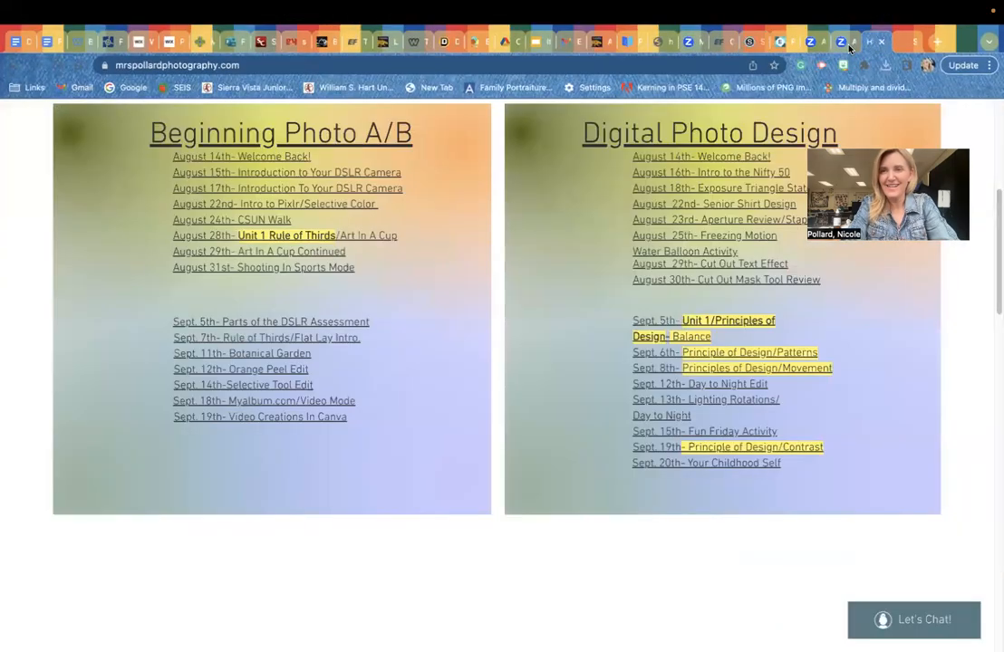
{"action": "left_click", "coordinate": [853, 44]}
{"action": "left_click", "coordinate": [782, 43]}
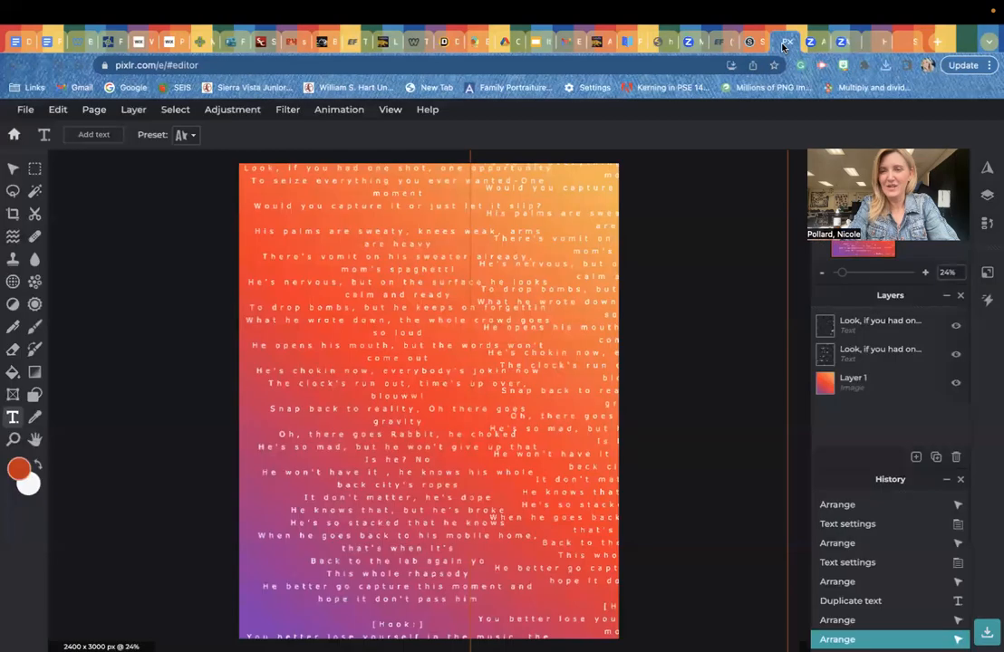
{"action": "left_click", "coordinate": [916, 457]}
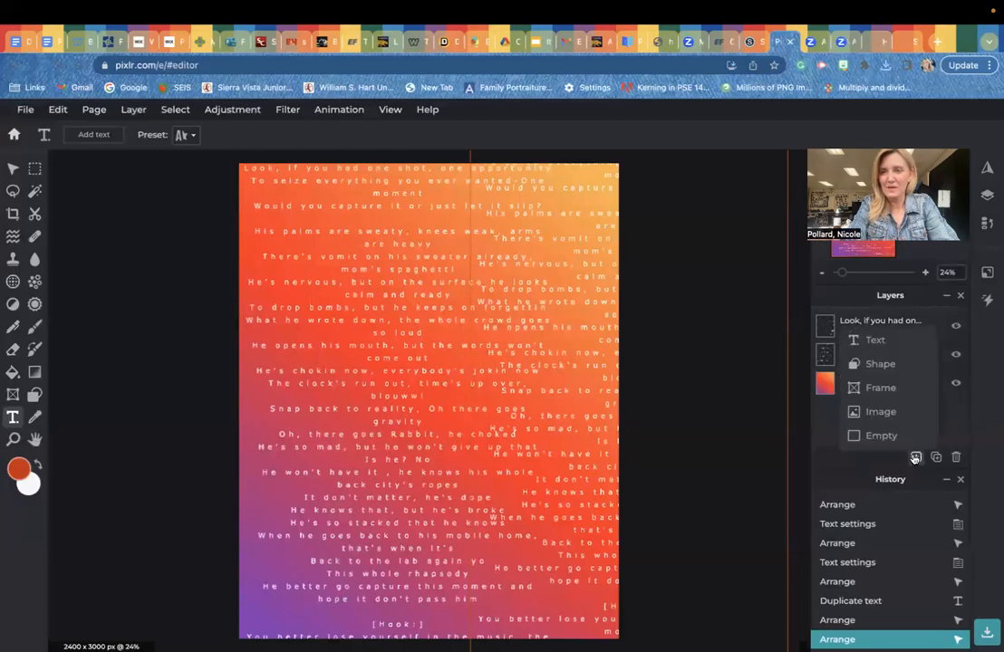
{"action": "left_click", "coordinate": [878, 411]}
{"action": "left_click", "coordinate": [385, 306]}
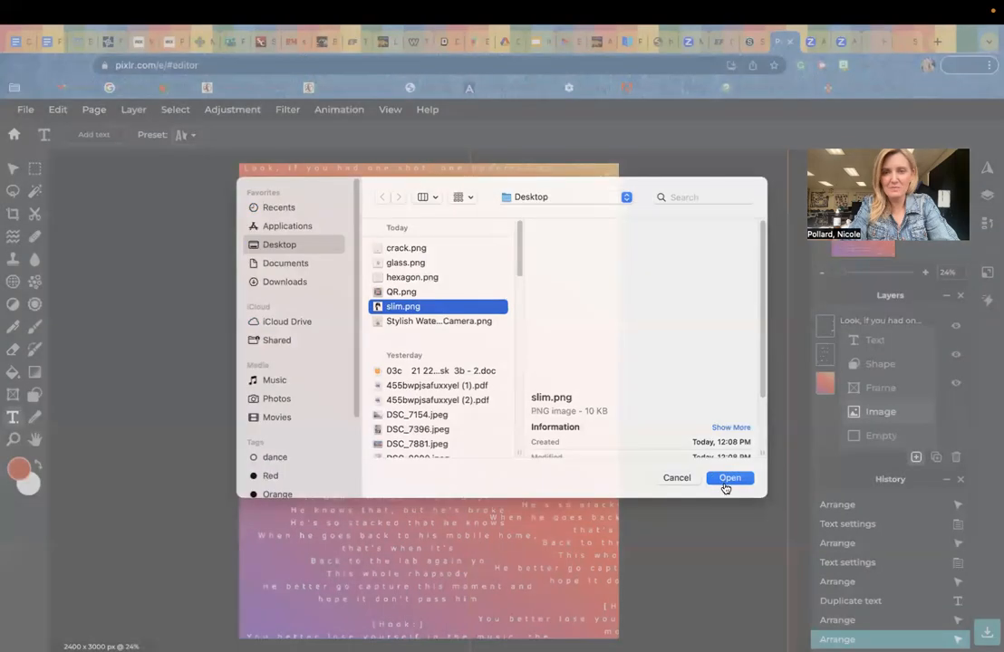
{"action": "left_click", "coordinate": [729, 478]}
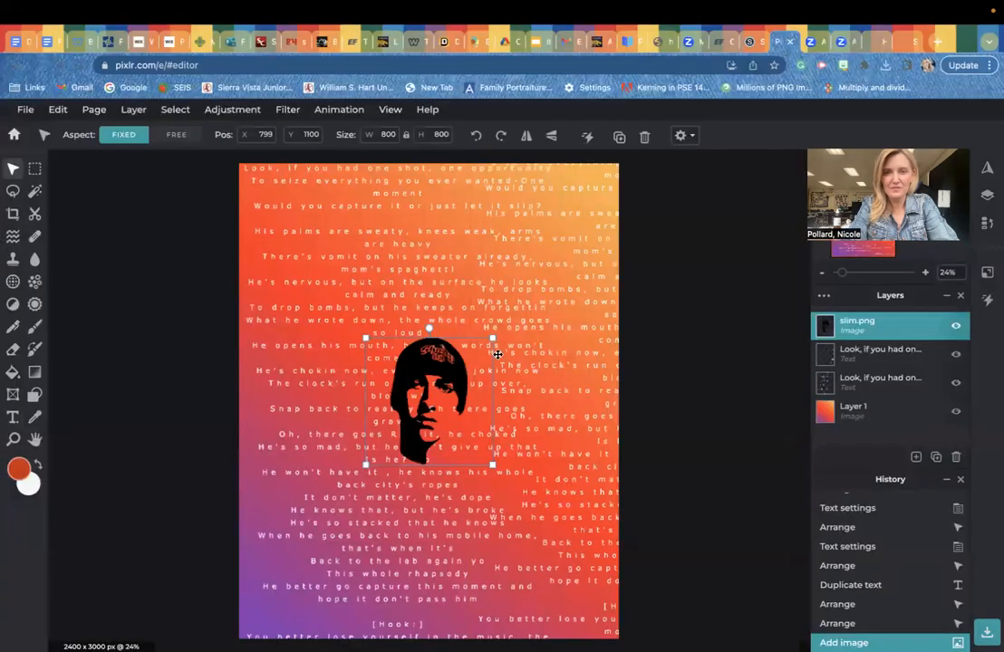
- Enlarge the face image to about 2156 x 2156 px and center it horizontally near the canvas's top, at about X 122, Y 79
{"action": "left_click_drag", "start_coordinate": [604, 184], "coordinate": [707, 122]}
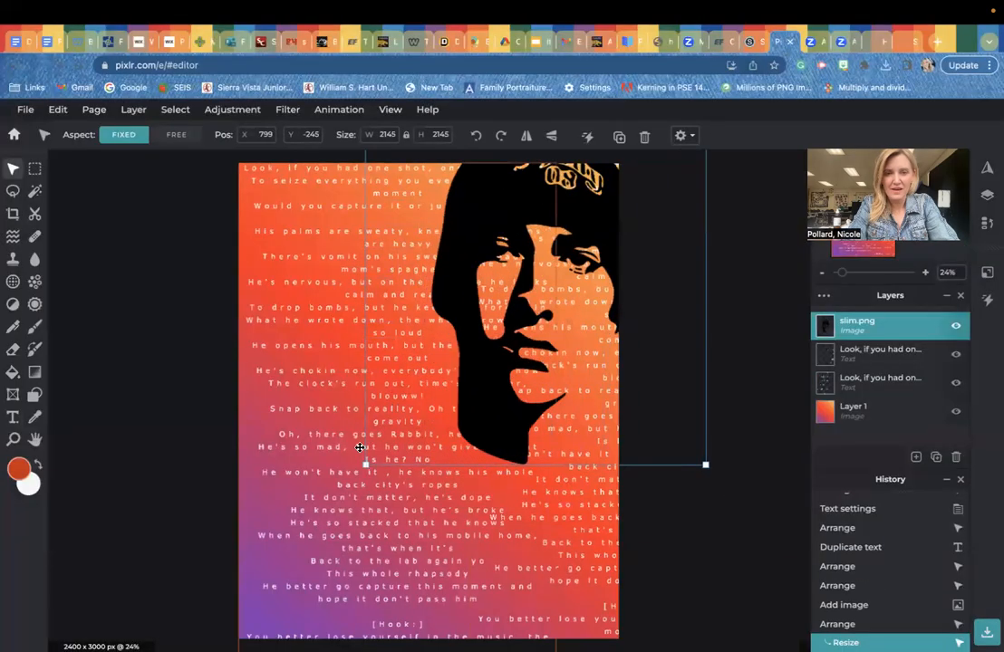
{"action": "left_click_drag", "start_coordinate": [365, 465], "coordinate": [313, 516]}
{"action": "left_click_drag", "start_coordinate": [536, 397], "coordinate": [460, 412]}
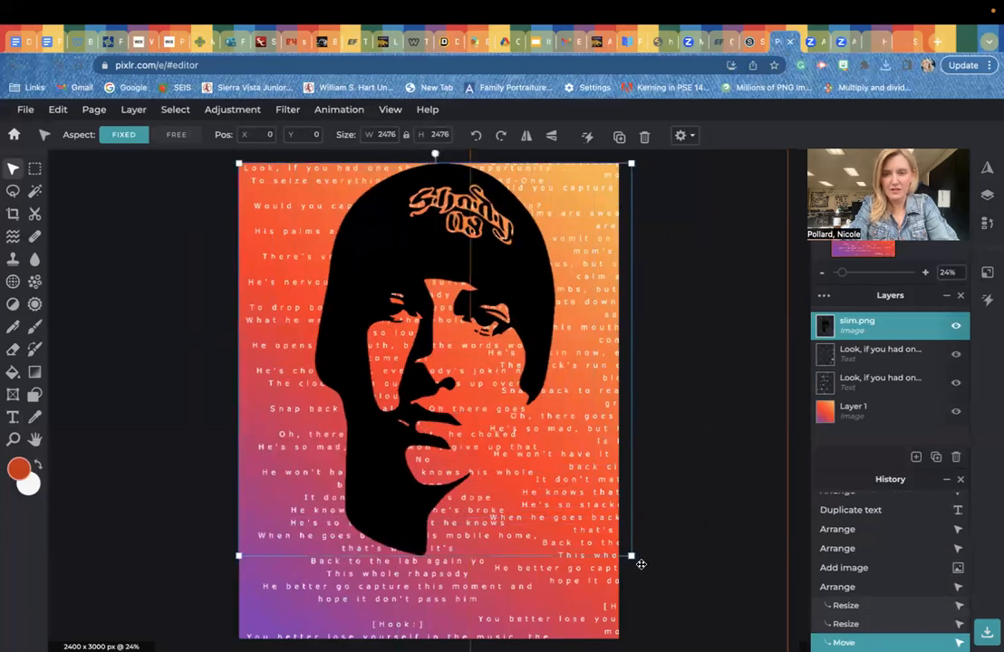
{"action": "left_click_drag", "start_coordinate": [632, 555], "coordinate": [540, 465]}
{"action": "left_click_drag", "start_coordinate": [362, 291], "coordinate": [403, 316]}
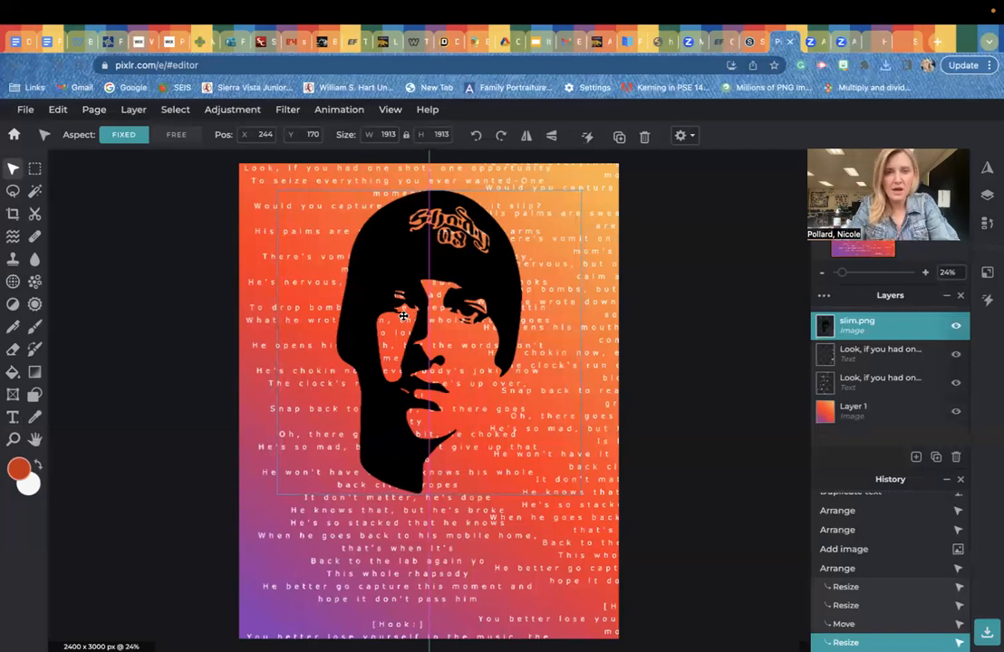
{"action": "left_click_drag", "start_coordinate": [403, 316], "coordinate": [403, 317]}
{"action": "left_click_drag", "start_coordinate": [581, 190], "coordinate": [621, 155]}
{"action": "left_click_drag", "start_coordinate": [478, 299], "coordinate": [459, 322]}
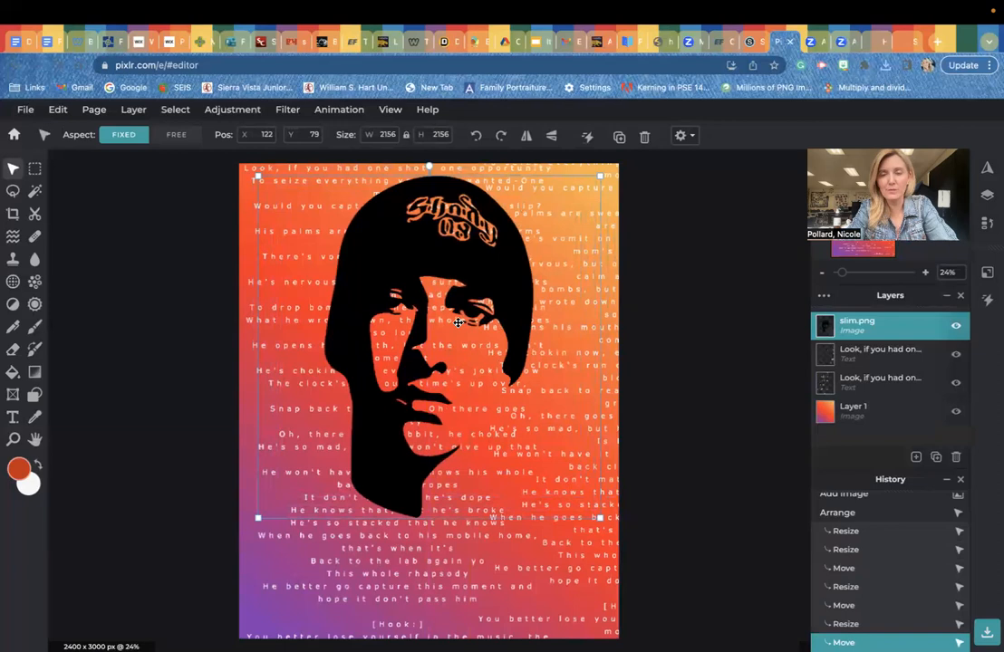
- Lower the opacity of the slim.png face layer to 60 so the lyrics show through it
{"action": "left_click", "coordinate": [824, 297]}
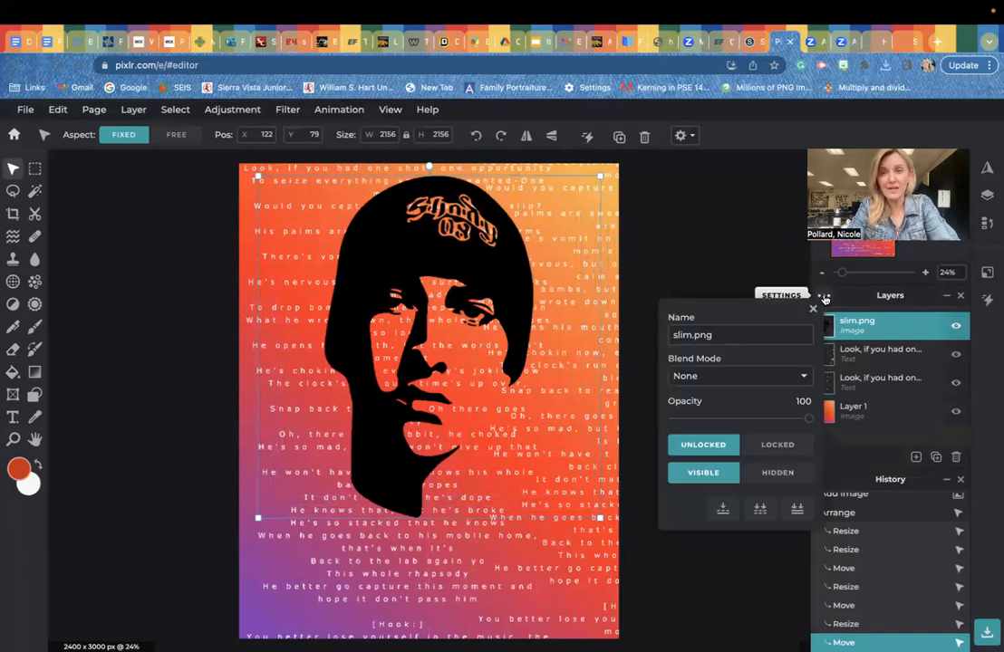
{"action": "left_click", "coordinate": [768, 421]}
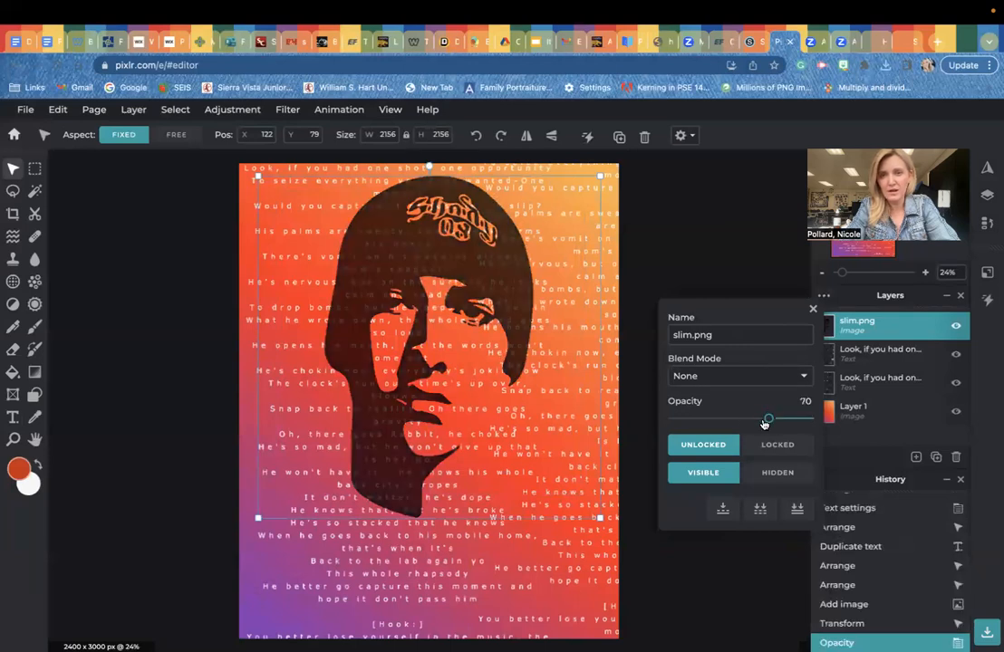
{"action": "mouse_move", "coordinate": [766, 422]}
{"action": "left_mouse_down"}
{"action": "mouse_move", "coordinate": [747, 419]}
{"action": "mouse_move", "coordinate": [756, 422]}
{"action": "left_mouse_up"}
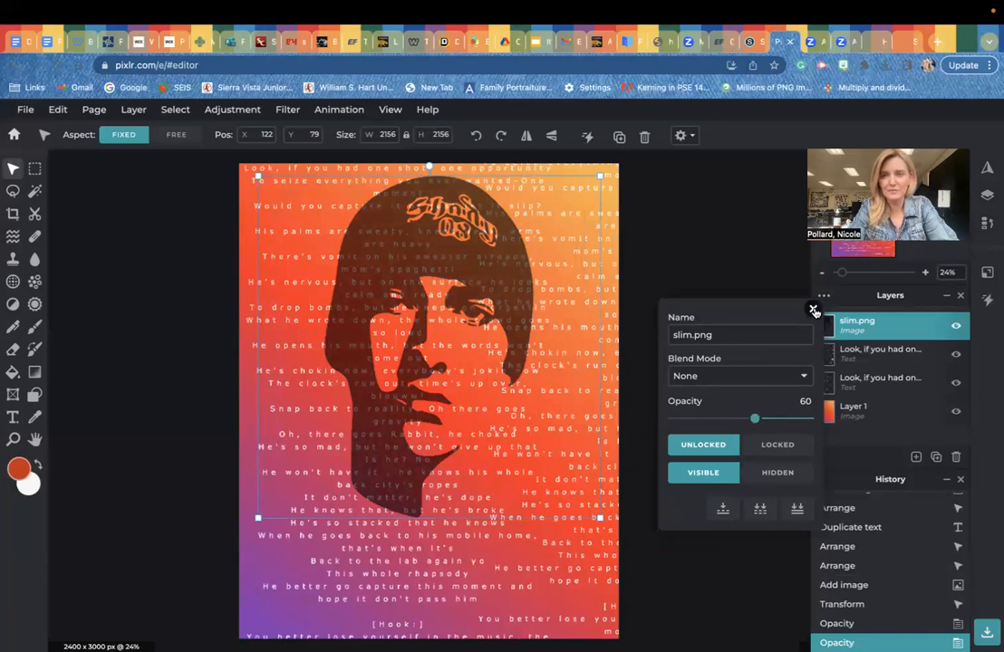
{"action": "left_click", "coordinate": [814, 311]}
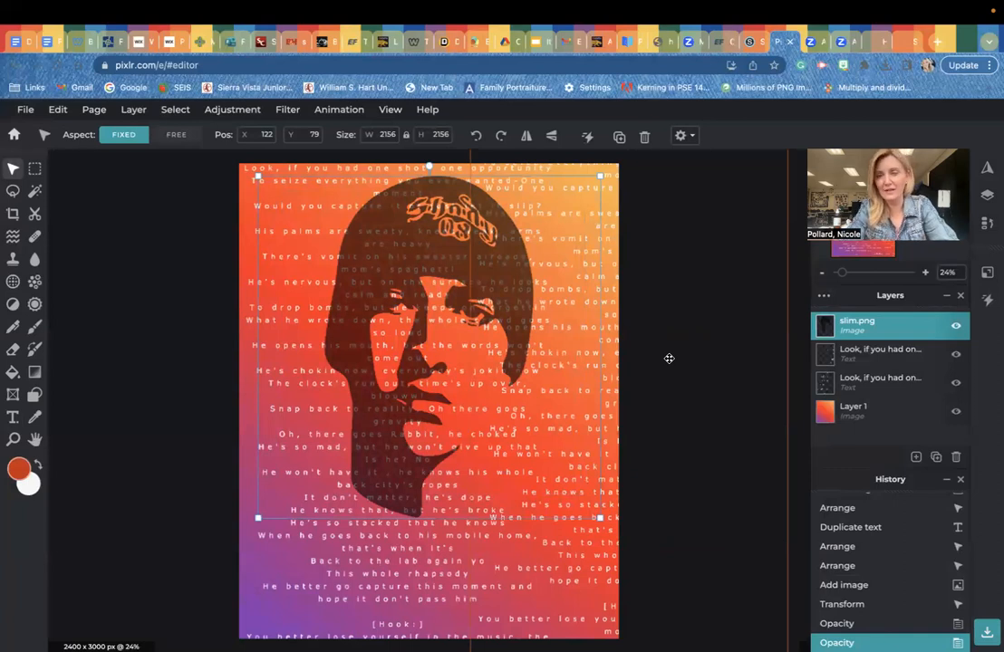
- Add a text layer reading "SLIM SHADY" below the face, near the bottom of the poster
{"action": "left_click", "coordinate": [916, 458]}
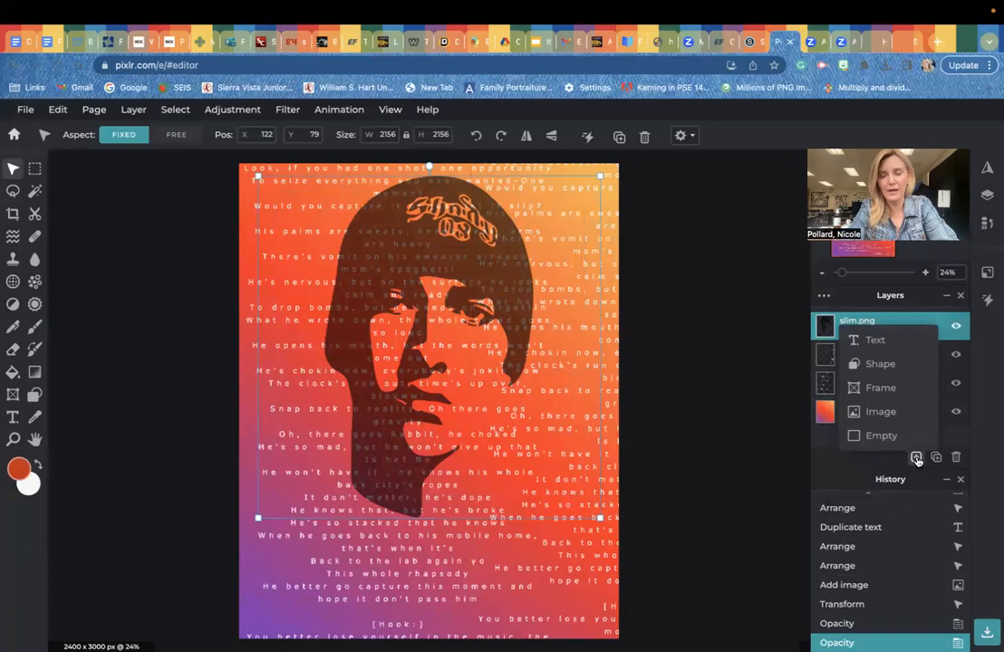
{"action": "left_click", "coordinate": [875, 339]}
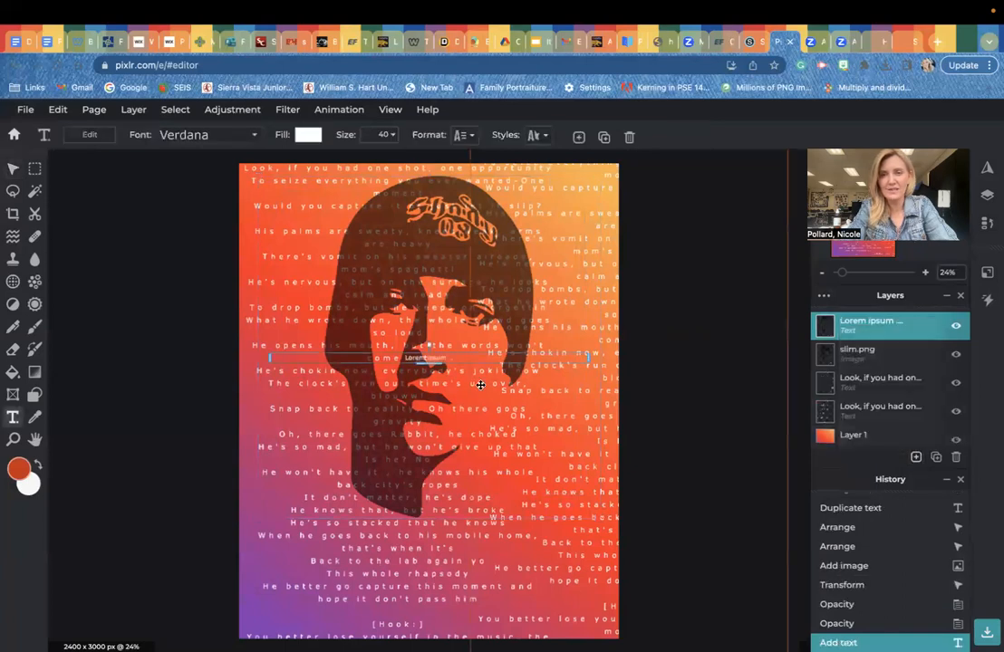
{"action": "left_click_drag", "start_coordinate": [451, 359], "coordinate": [460, 556]}
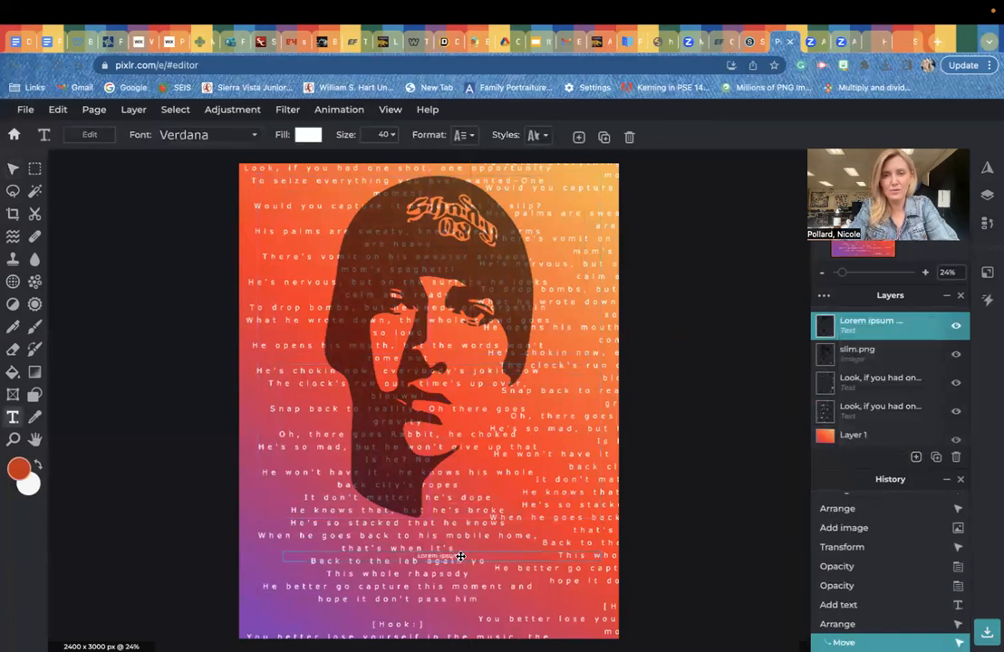
{"action": "double_click", "coordinate": [460, 556]}
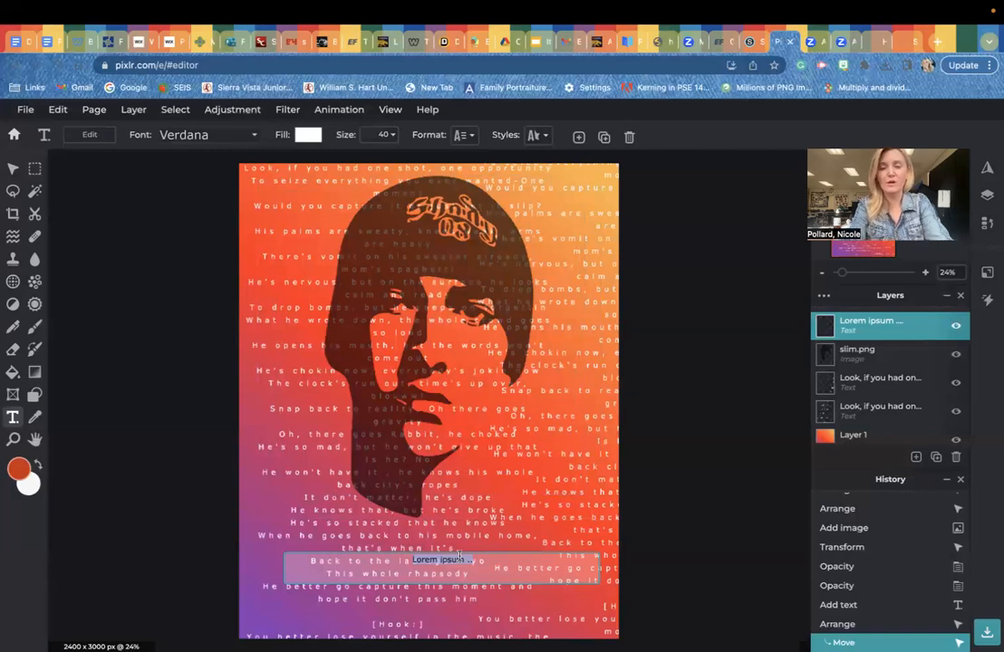
{"action": "type", "text": "SLIM SHADY"}
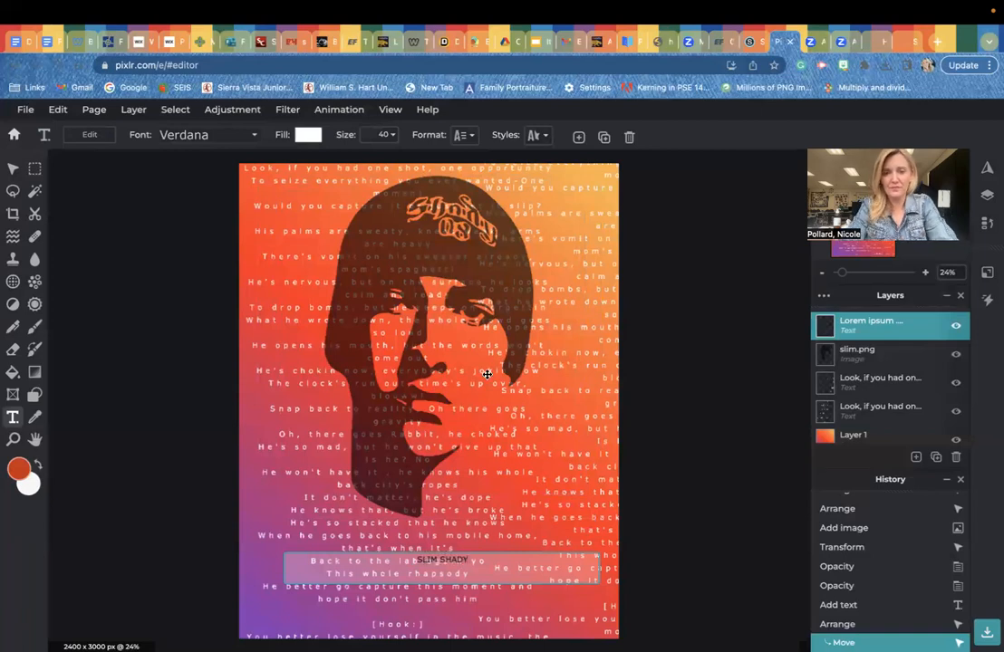
- Increase the SLIM SHADY title's text size to 320
{"action": "left_click", "coordinate": [395, 136]}
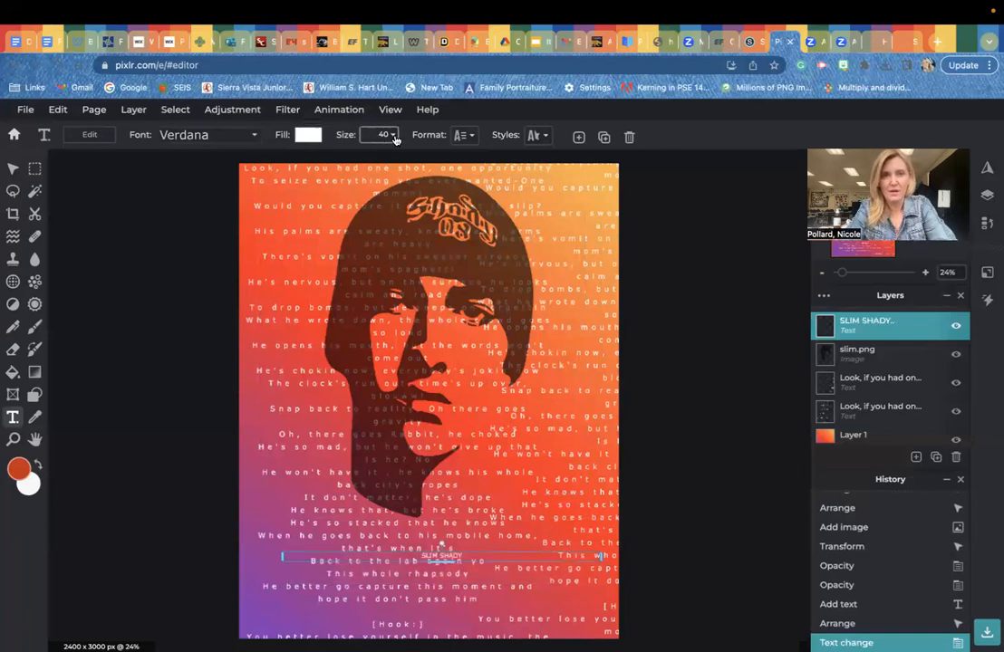
{"action": "left_click", "coordinate": [394, 136]}
{"action": "left_click", "coordinate": [357, 160]}
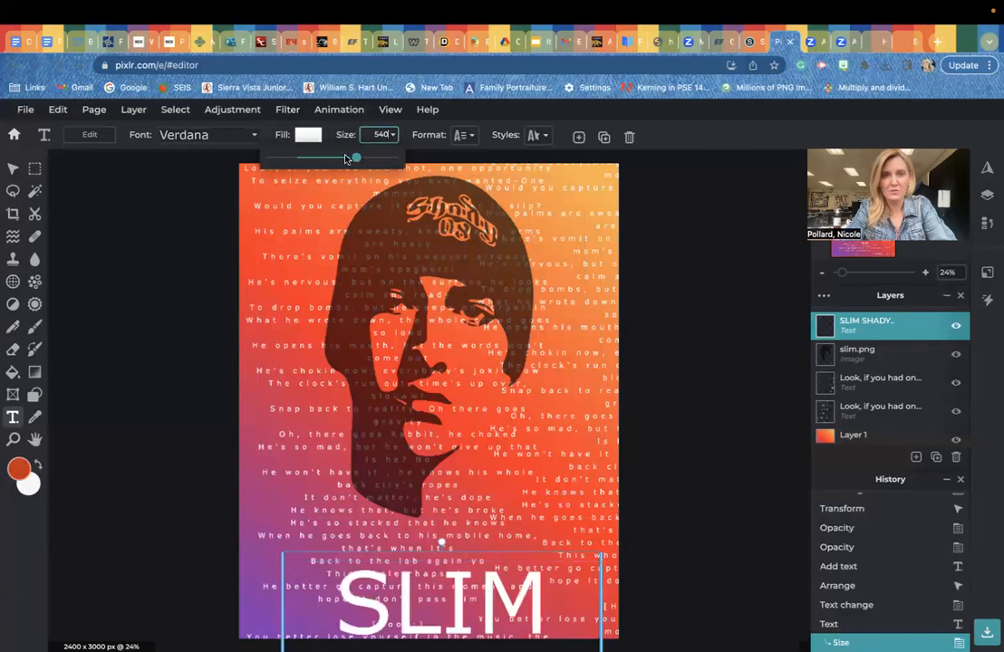
{"action": "left_click_drag", "start_coordinate": [344, 160], "coordinate": [319, 159]}
- Try the Colombo font on the SLIM SHADY title
{"action": "left_click", "coordinate": [222, 134]}
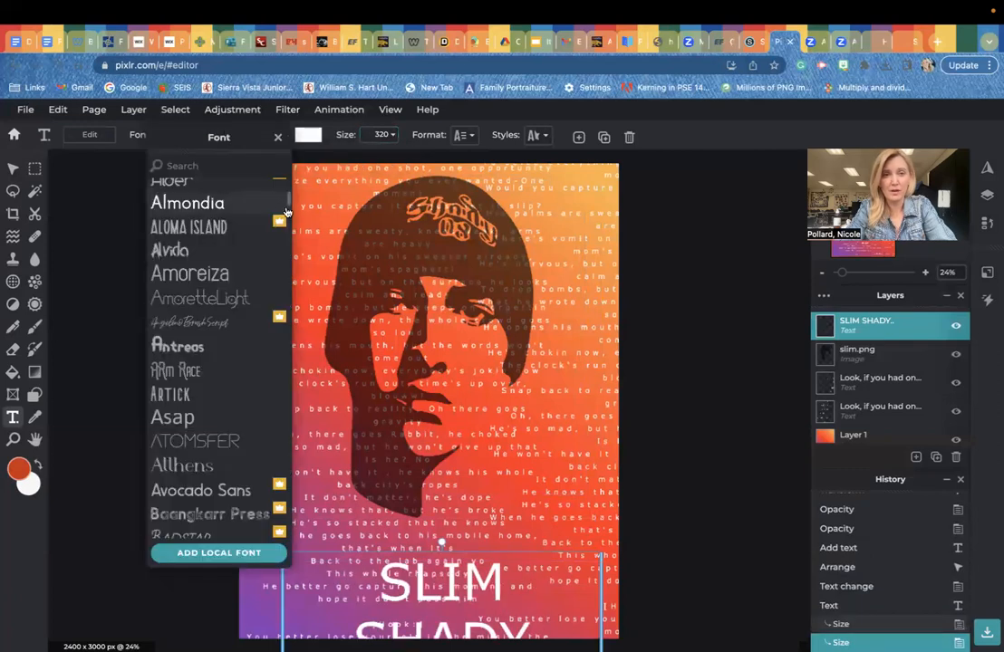
{"action": "scroll", "coordinate": [286, 217], "scroll_direction": "down", "scroll_amount": 10}
{"action": "scroll", "coordinate": [286, 238], "scroll_direction": "down", "scroll_amount": 7}
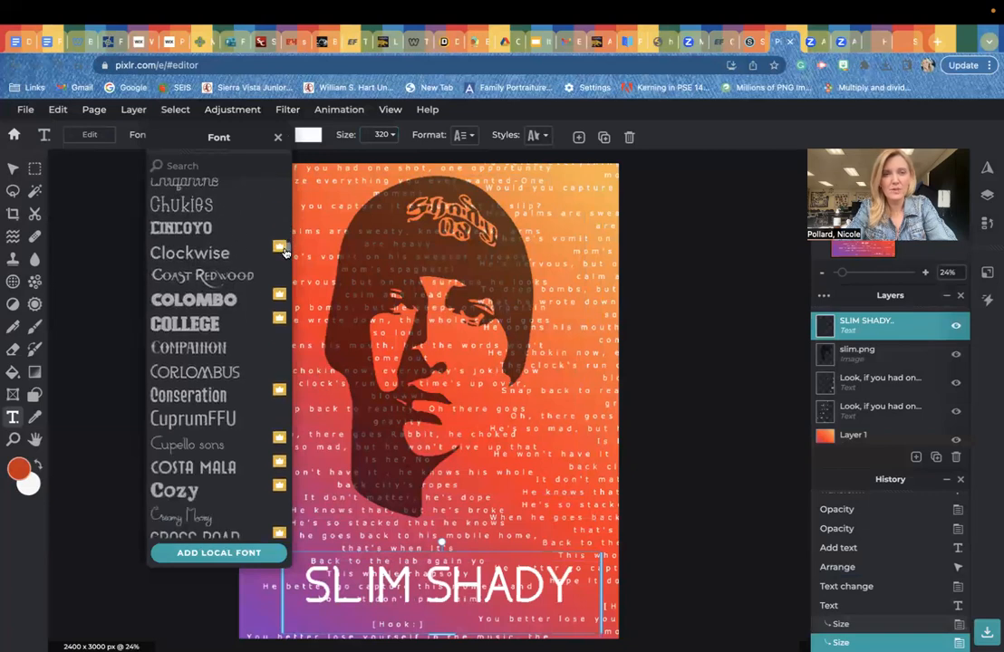
{"action": "scroll", "coordinate": [284, 251], "scroll_direction": "down", "scroll_amount": 3}
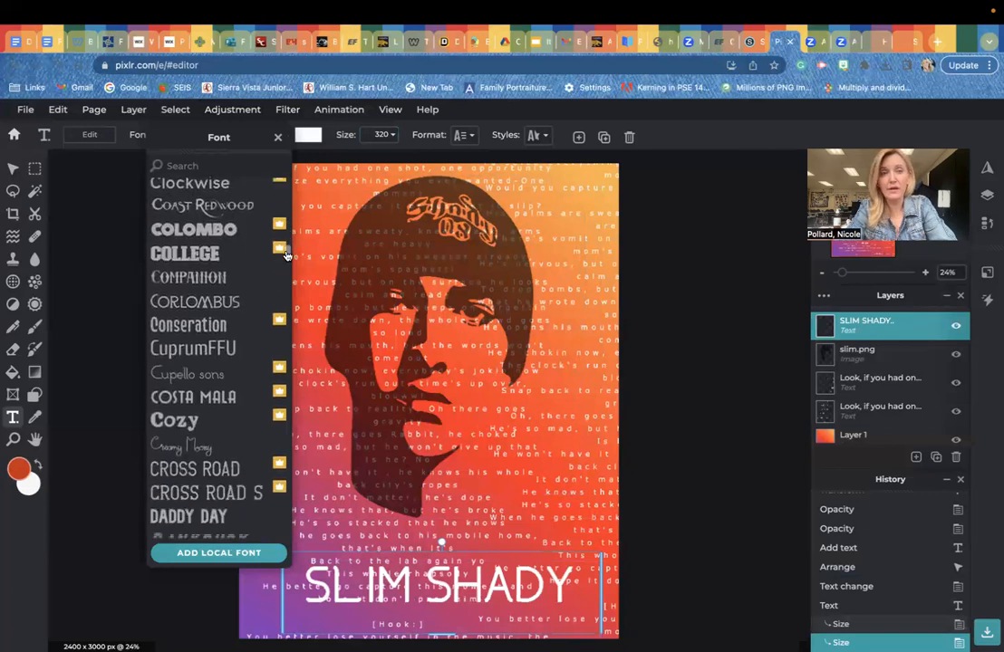
{"action": "left_click", "coordinate": [243, 230]}
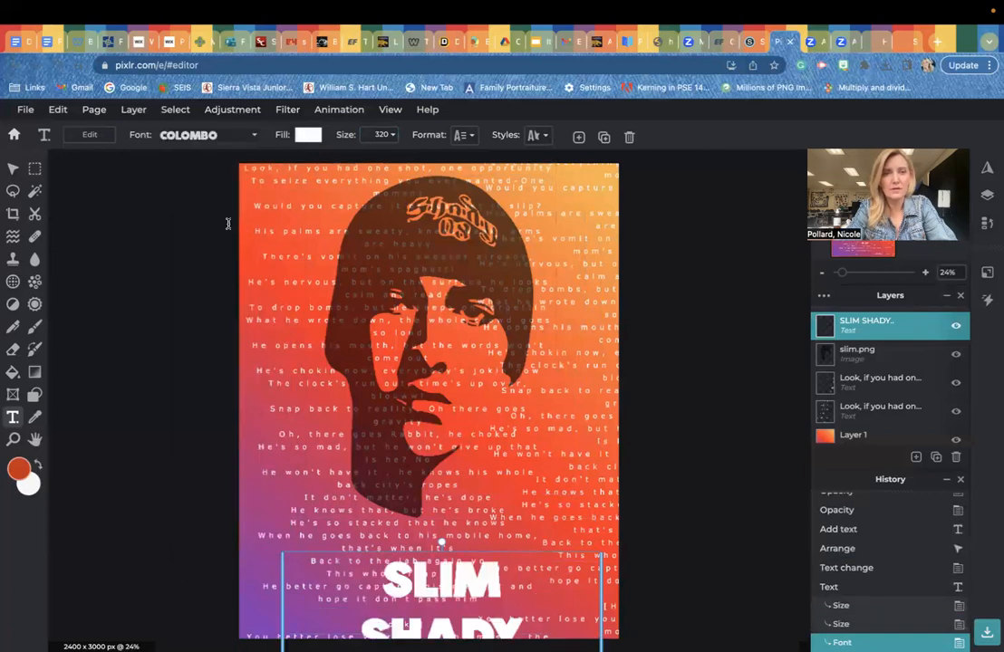
- Set the title's font to Hippo Letto and center the title horizontally on the canvas, just below the face
{"action": "left_click", "coordinate": [190, 134]}
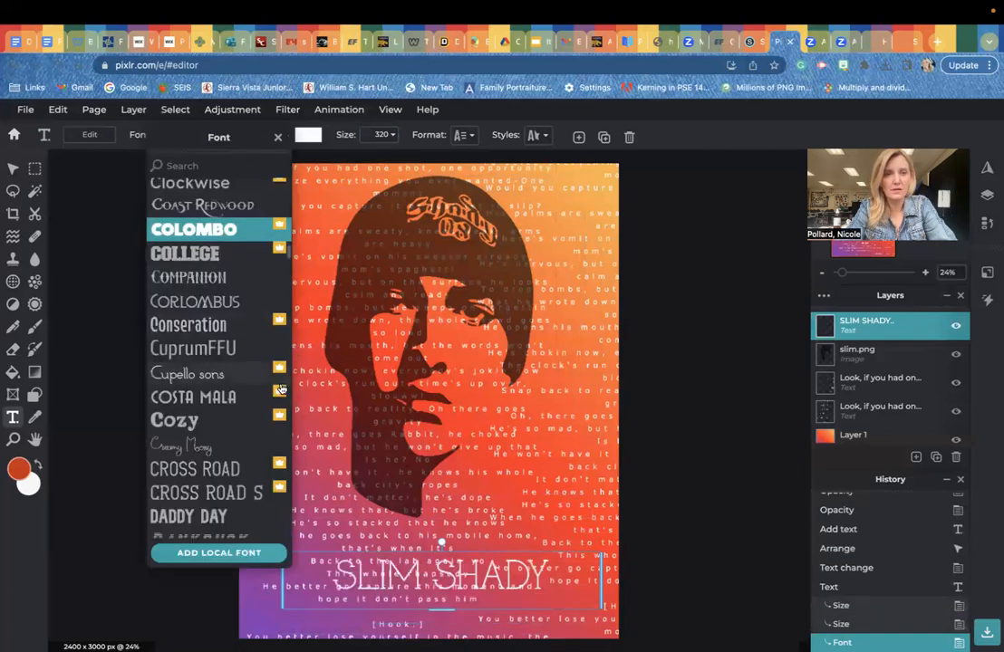
{"action": "left_click_drag", "start_coordinate": [289, 248], "coordinate": [294, 323]}
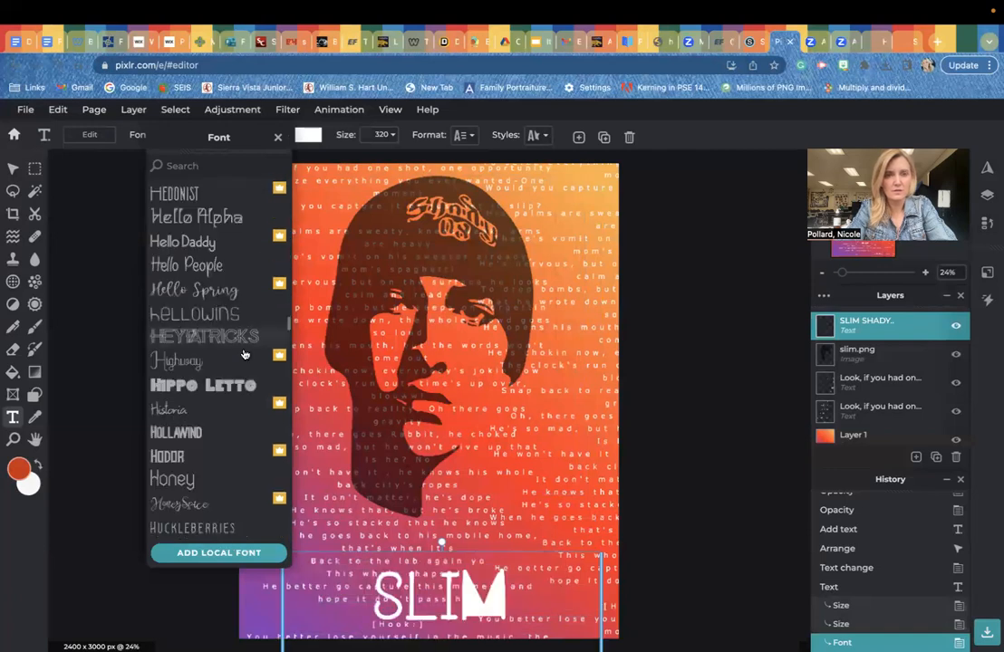
{"action": "left_click", "coordinate": [239, 385]}
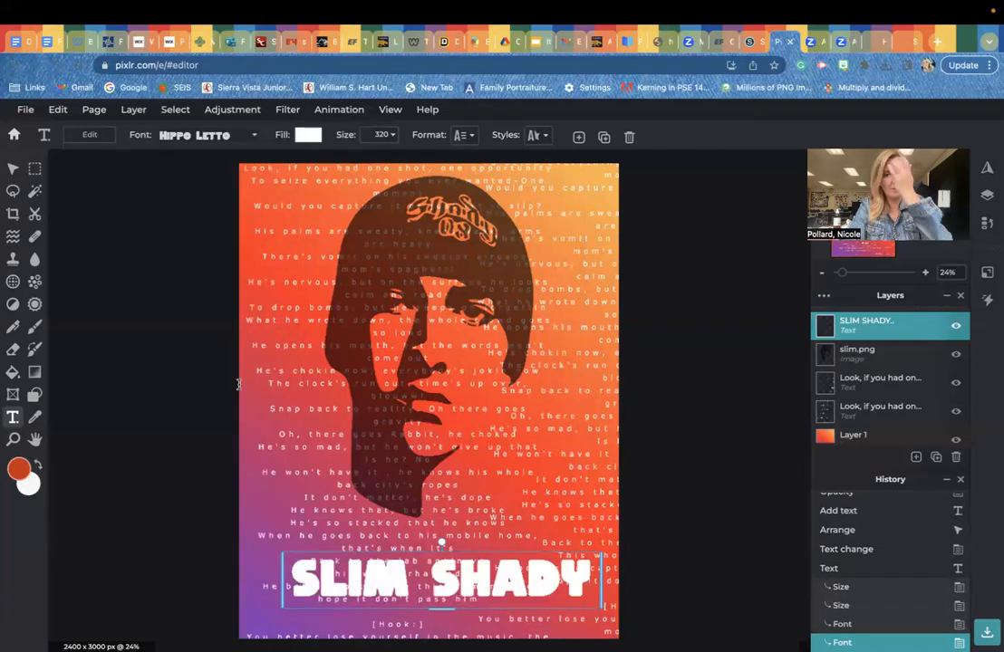
{"action": "left_click_drag", "start_coordinate": [459, 573], "coordinate": [448, 562]}
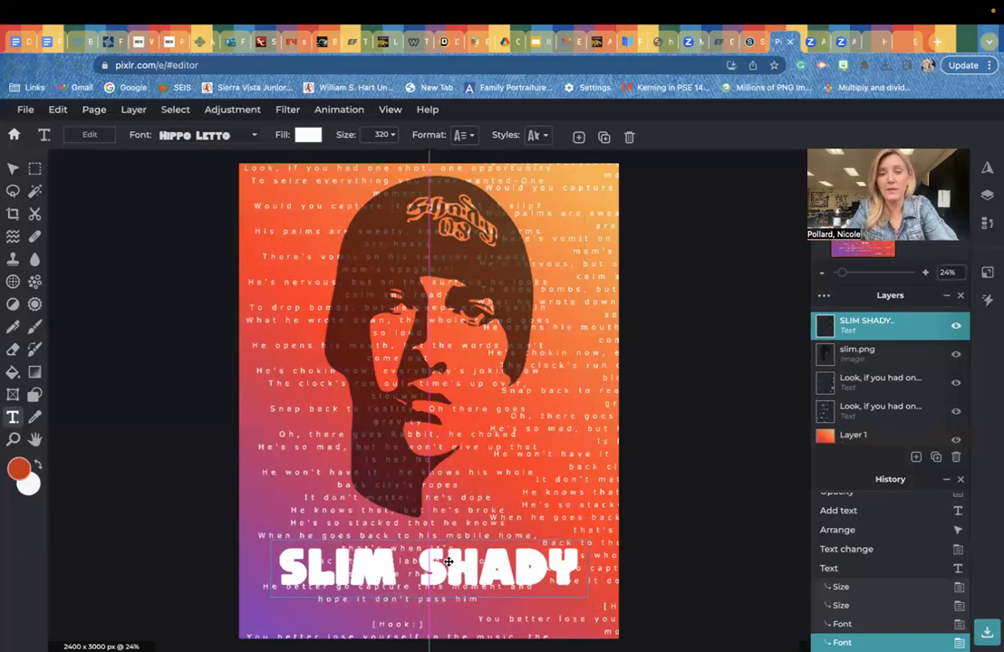
{"action": "left_click_drag", "start_coordinate": [447, 561], "coordinate": [447, 562]}
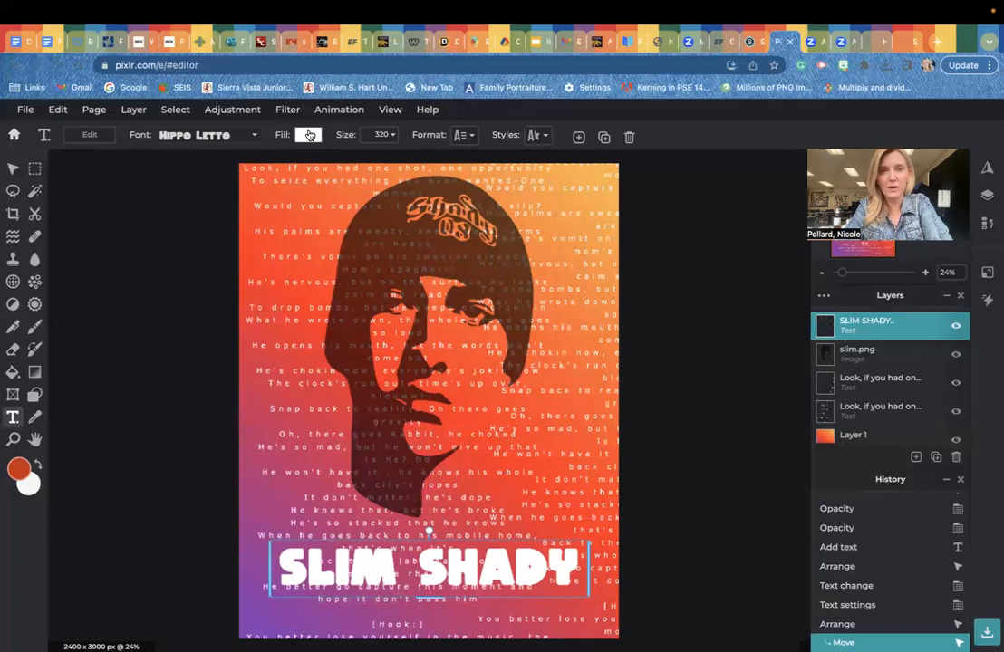
- Turn on a shadow for the SLIM SHADY title and make the shadow color black
{"action": "left_click", "coordinate": [540, 136]}
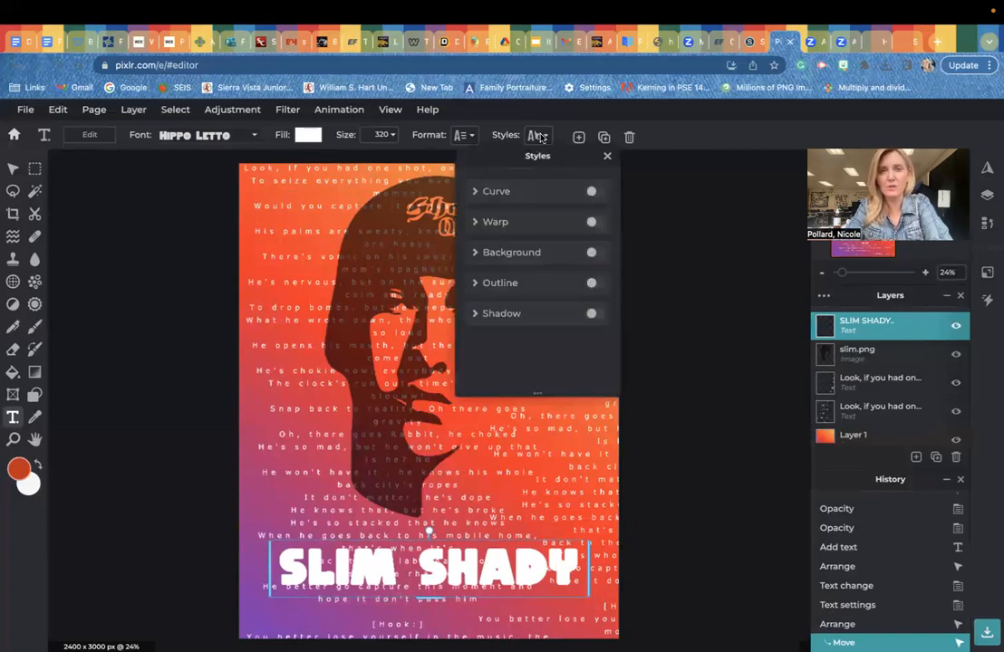
{"action": "left_click_drag", "start_coordinate": [502, 159], "coordinate": [696, 166]}
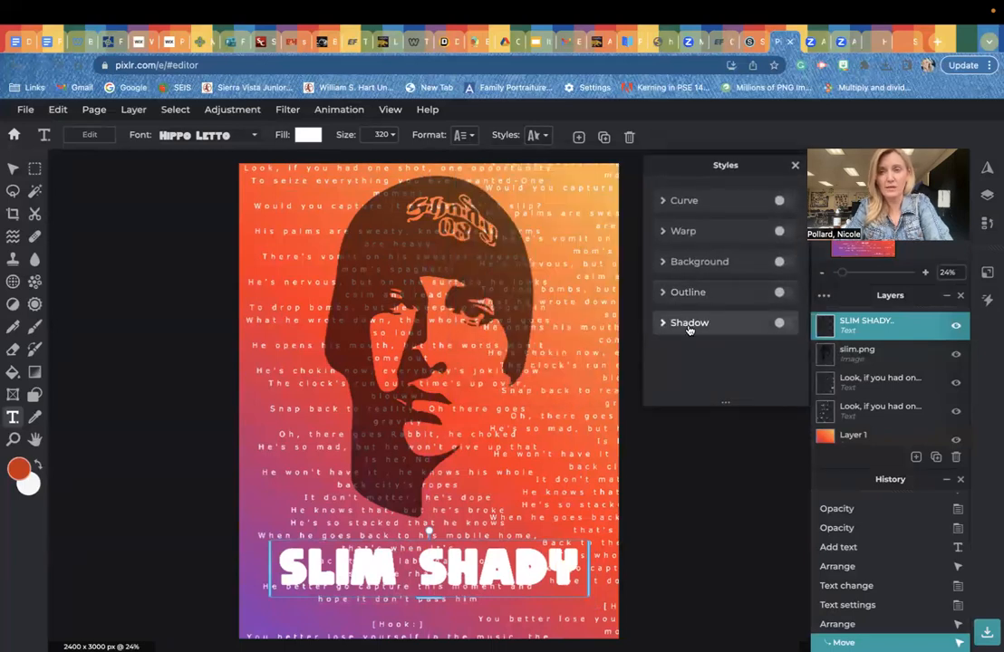
{"action": "left_click", "coordinate": [781, 325]}
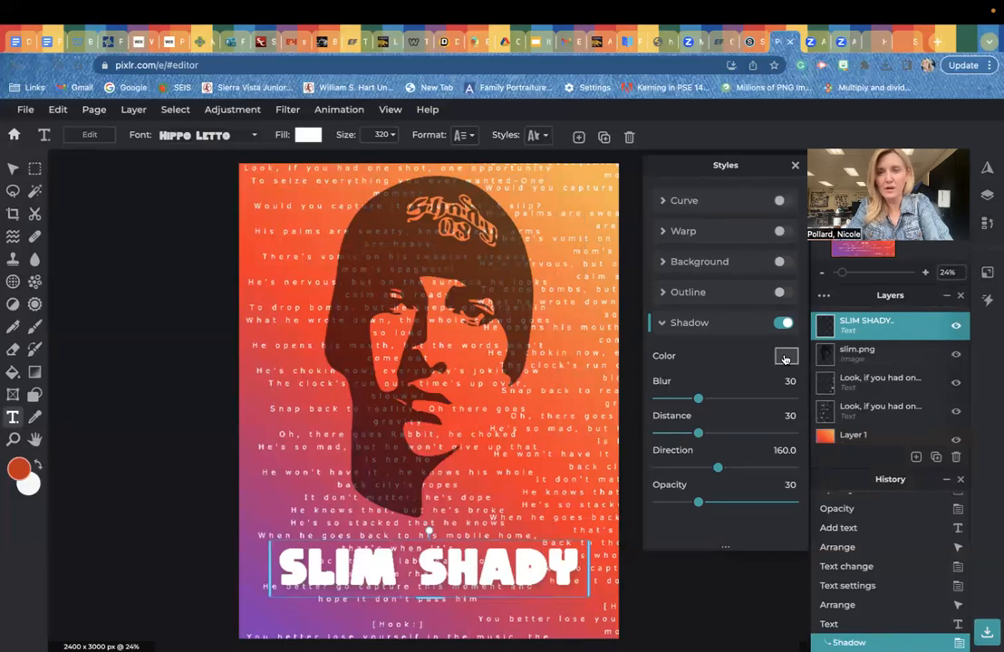
{"action": "left_click", "coordinate": [785, 358]}
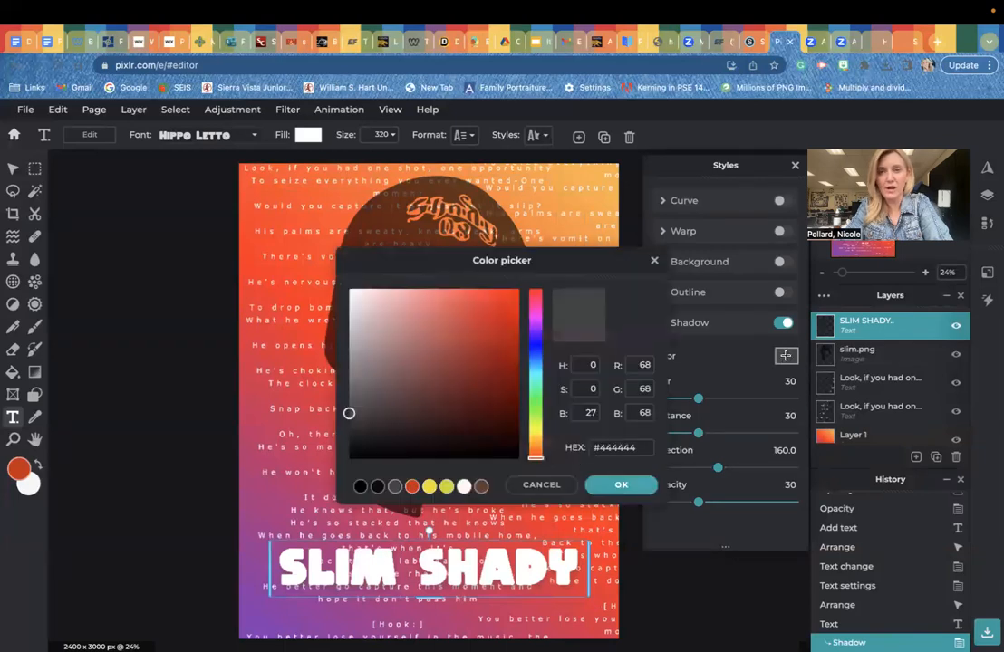
{"action": "left_click", "coordinate": [376, 488]}
{"action": "left_click", "coordinate": [614, 484]}
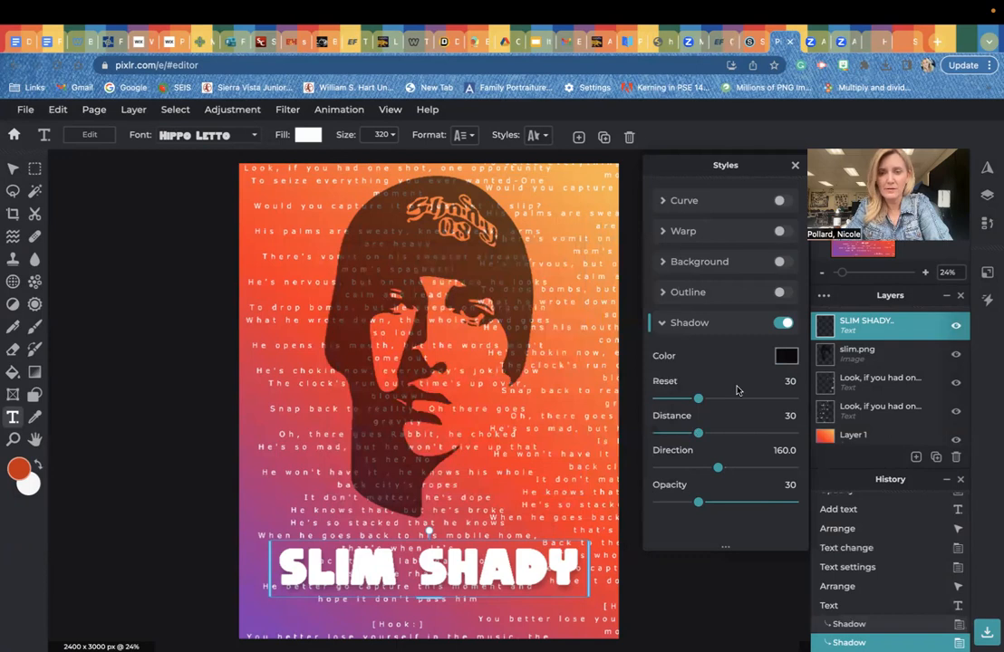
- Set the title shadow's opacity to 100, distance to 96 and blur to 56, and close the text styles
{"action": "left_click_drag", "start_coordinate": [697, 502], "coordinate": [793, 504]}
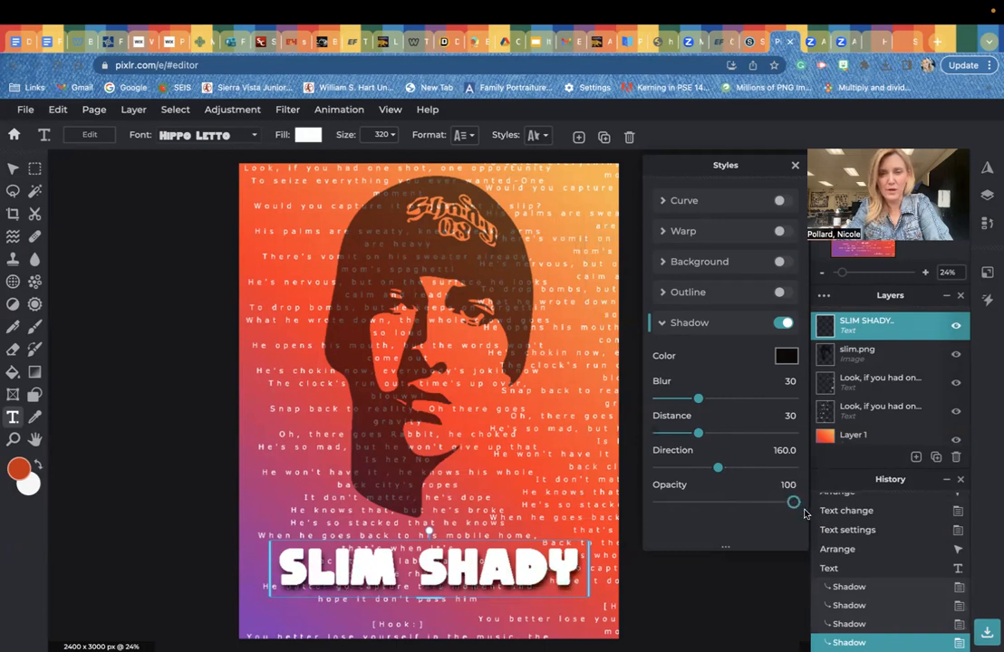
{"action": "left_click_drag", "start_coordinate": [697, 433], "coordinate": [743, 433]}
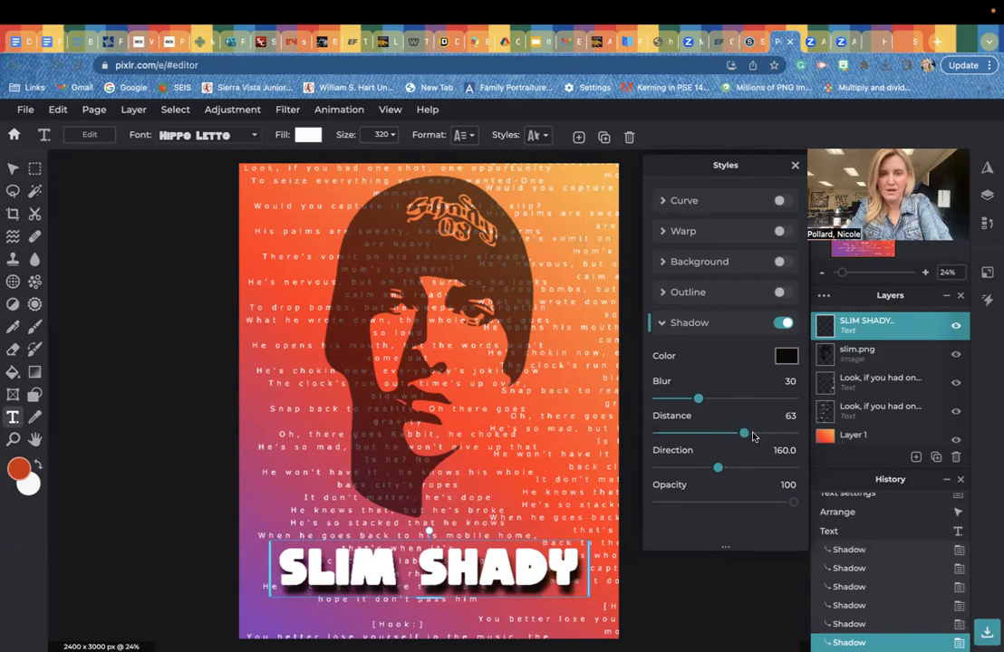
{"action": "left_click", "coordinate": [776, 433]}
{"action": "left_click_drag", "start_coordinate": [777, 434], "coordinate": [790, 435]}
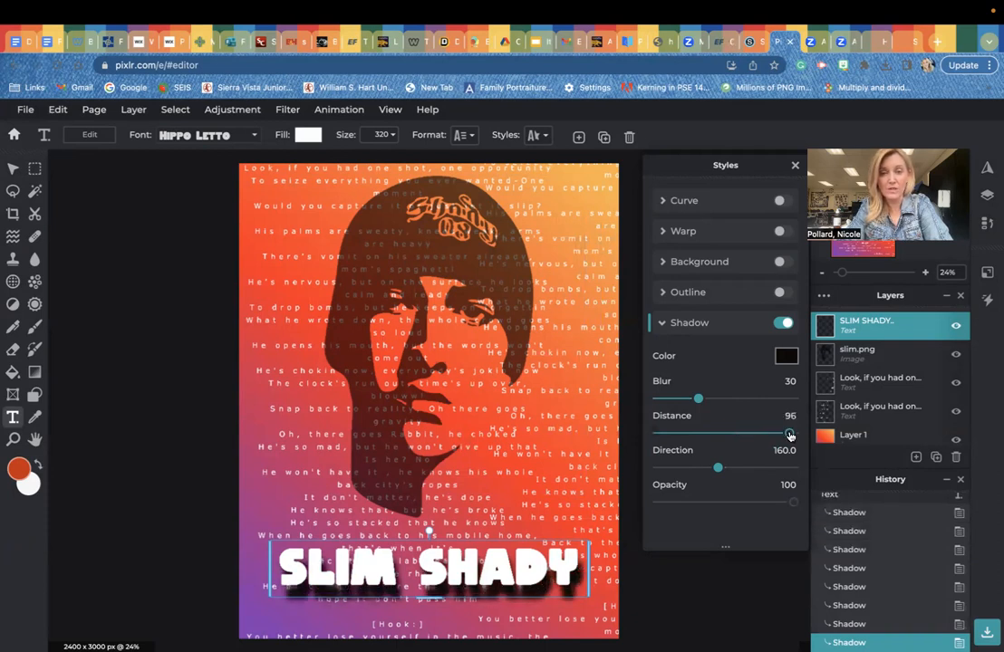
{"action": "left_click", "coordinate": [733, 398]}
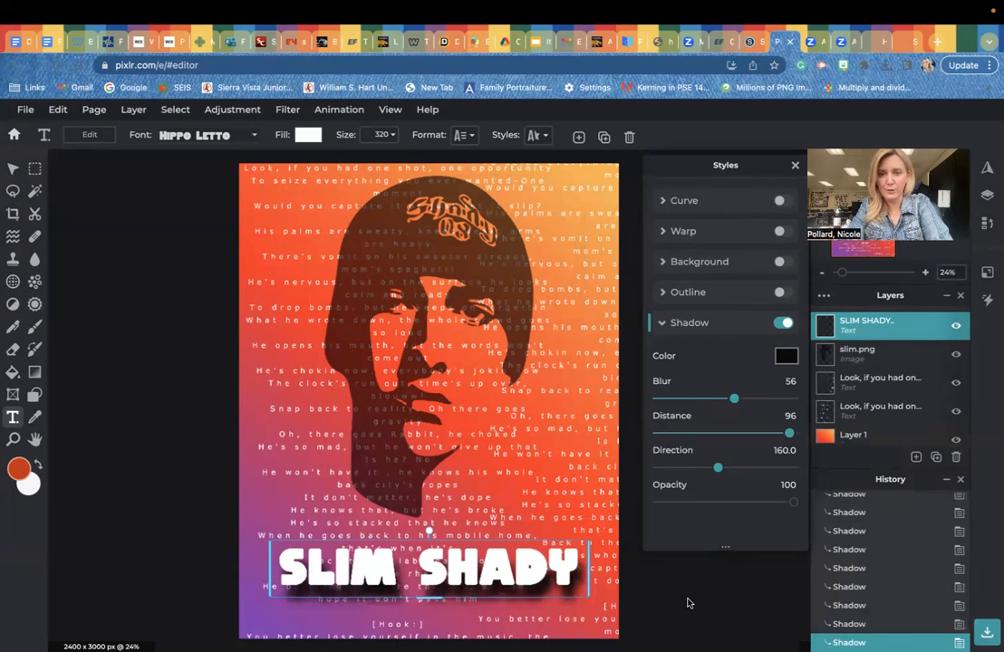
{"action": "left_click", "coordinate": [688, 602]}
{"action": "left_click", "coordinate": [696, 511]}
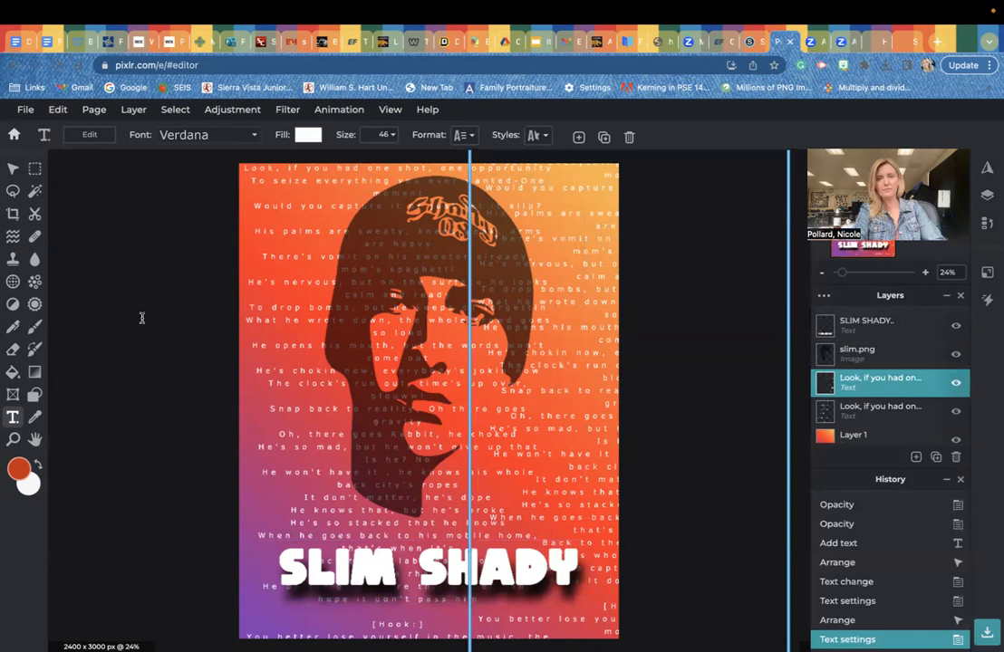
- Turn on an outline for the SLIM SHADY title in its text styles
{"action": "left_click", "coordinate": [167, 345]}
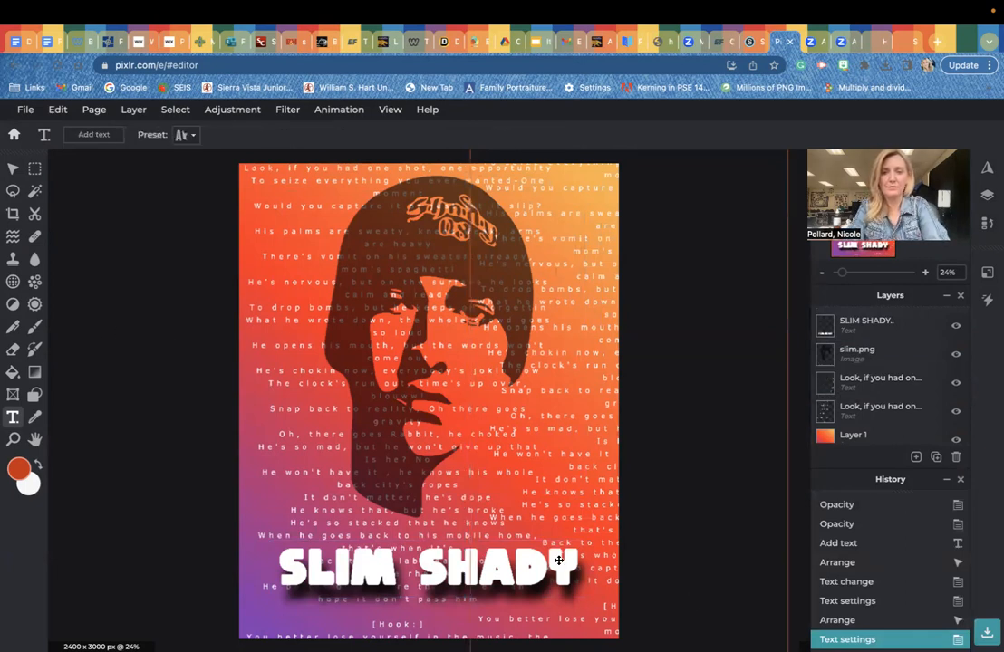
{"action": "left_click", "coordinate": [559, 560]}
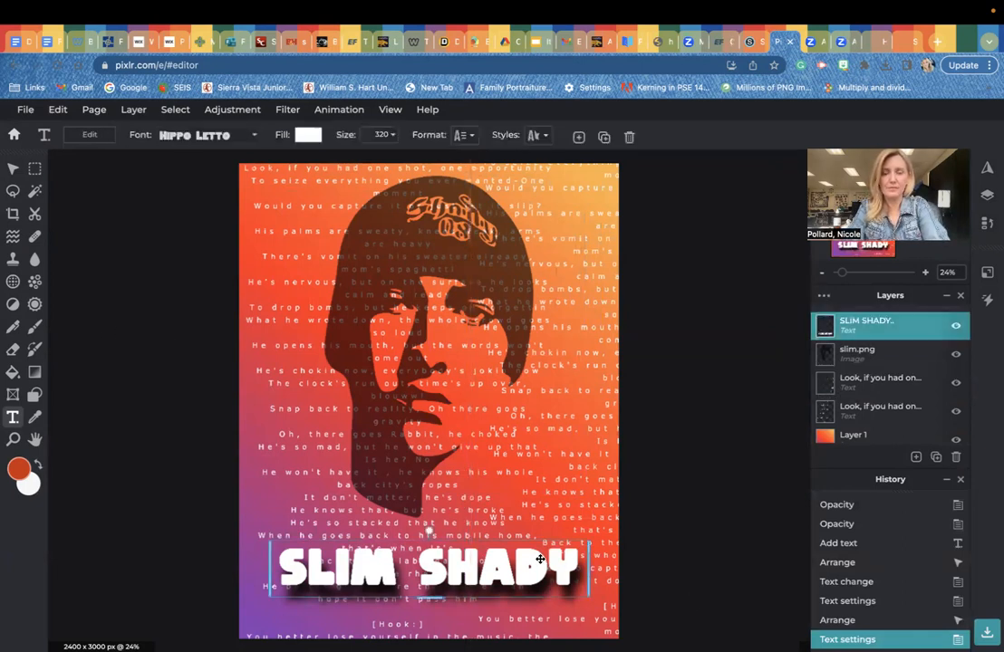
{"action": "left_click", "coordinate": [538, 136]}
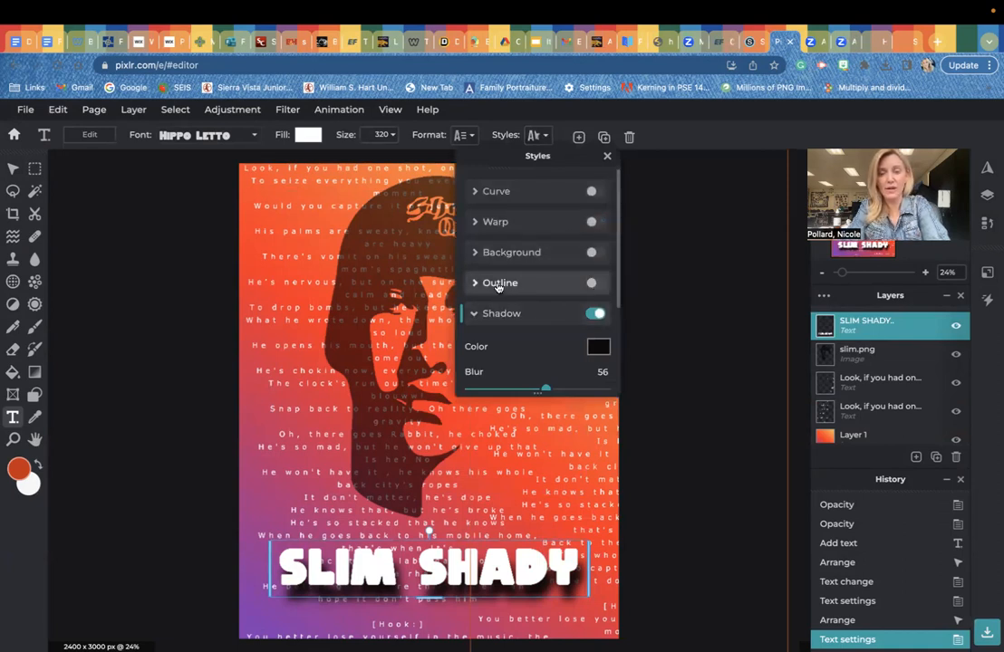
{"action": "left_click", "coordinate": [593, 284]}
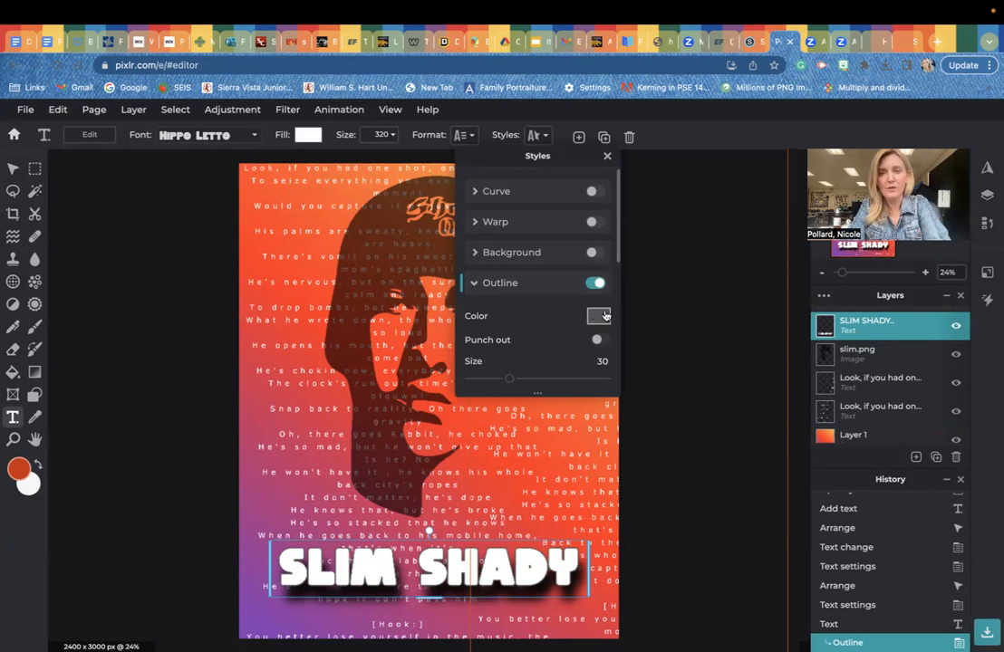
- Make the title's outline color the red-orange #FD3924 sampled from the poster background
{"action": "left_click", "coordinate": [600, 316]}
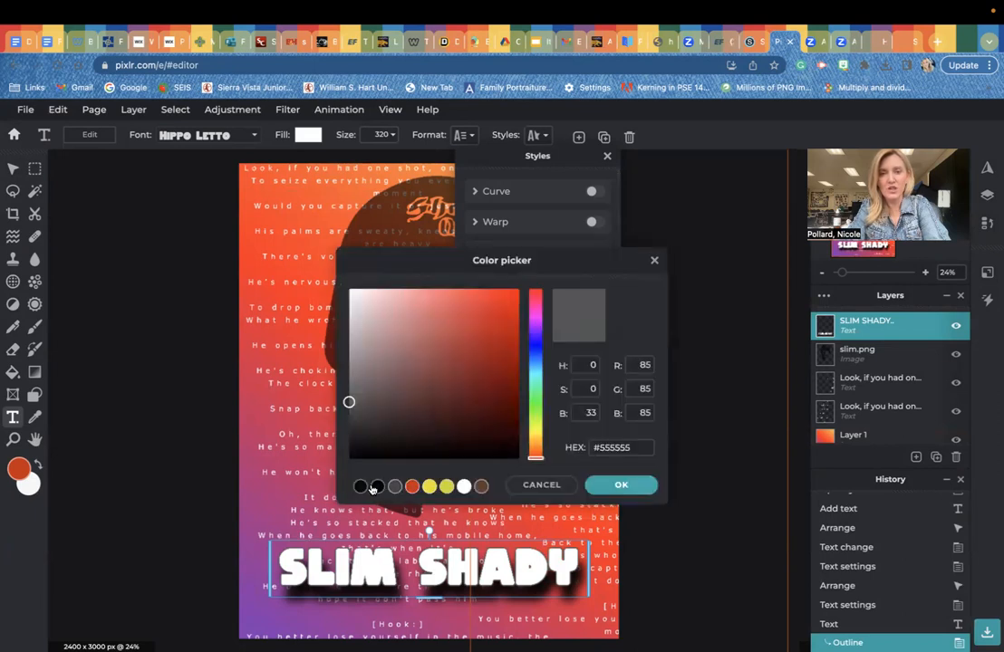
{"action": "left_click", "coordinate": [377, 488]}
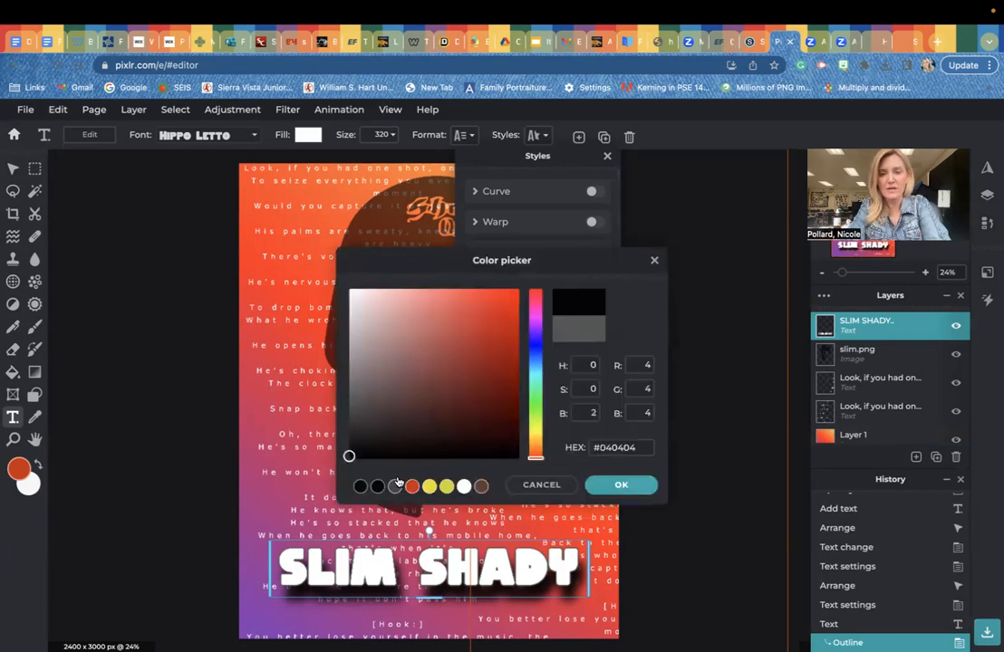
{"action": "left_click_drag", "start_coordinate": [602, 260], "coordinate": [844, 228]}
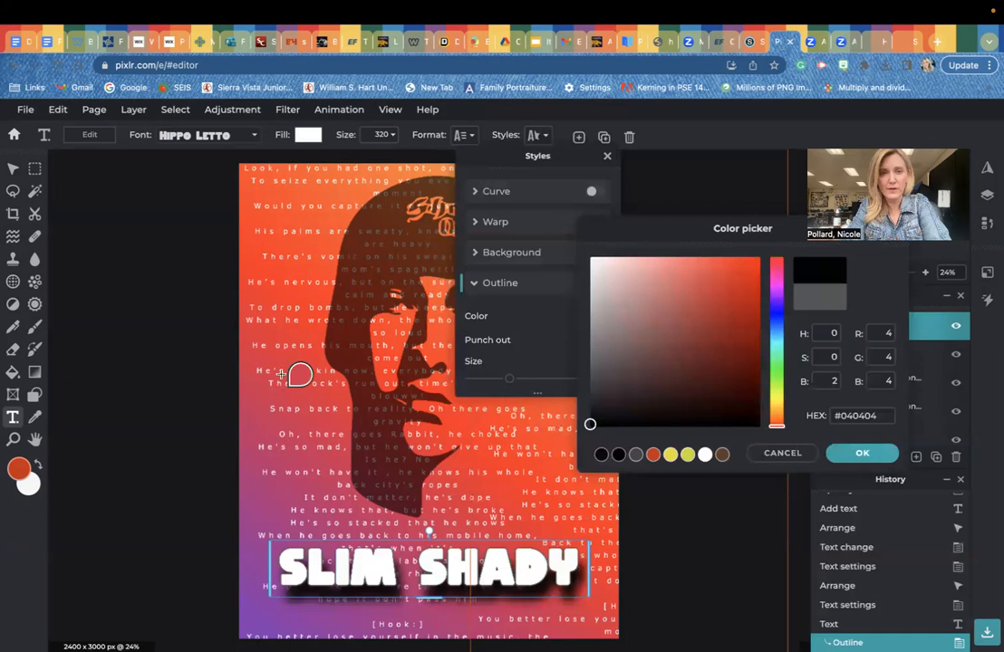
{"action": "left_click", "coordinate": [284, 221]}
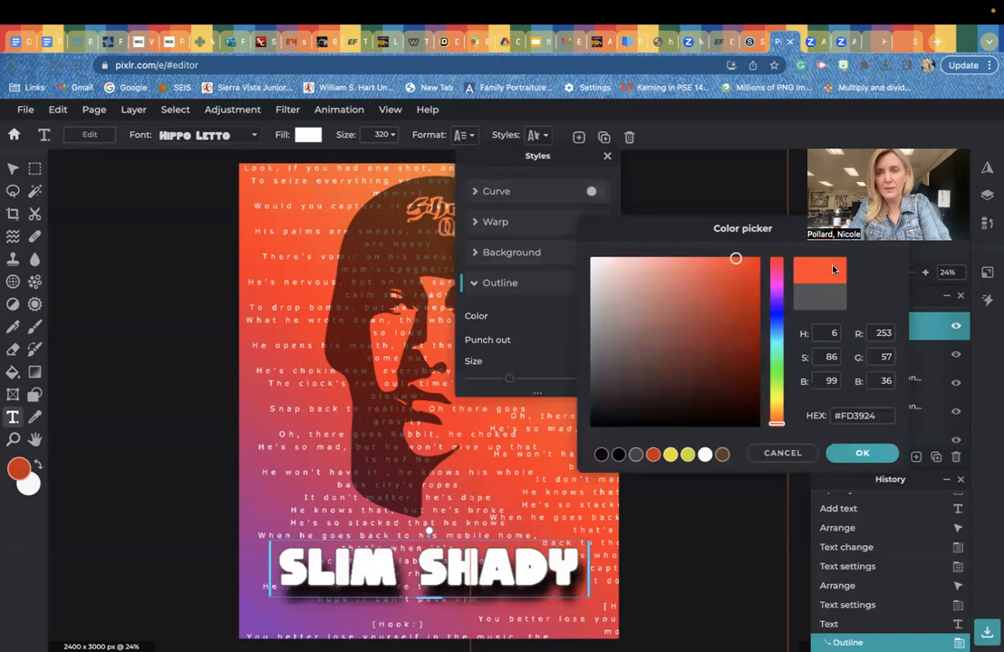
{"action": "left_click", "coordinate": [865, 455]}
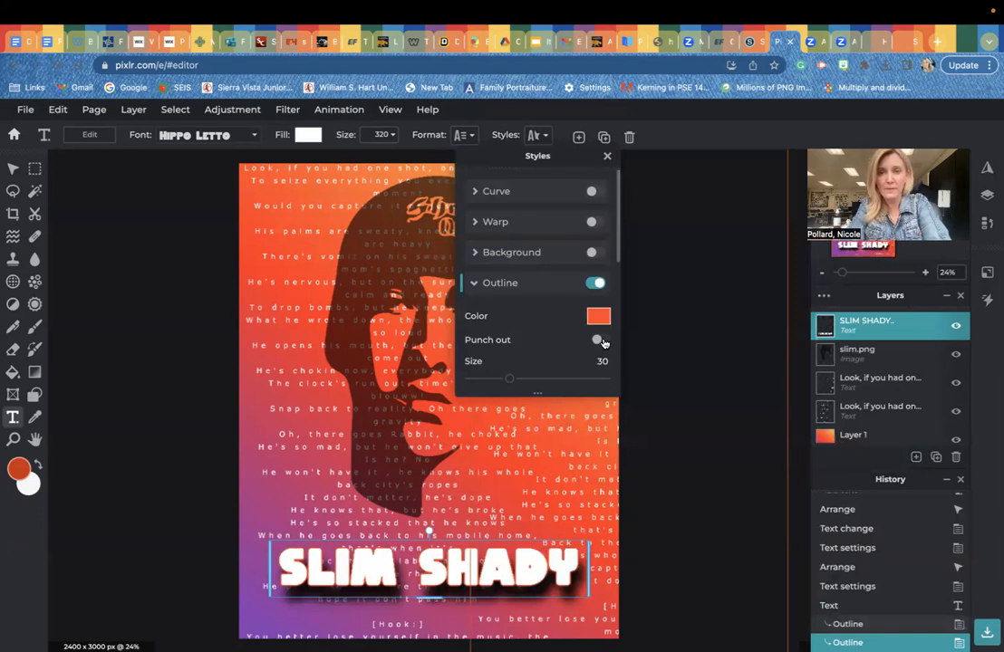
- Try the punch out option on the title's outline, then set the outline distance to 16 and close the text styles
{"action": "left_click", "coordinate": [600, 341]}
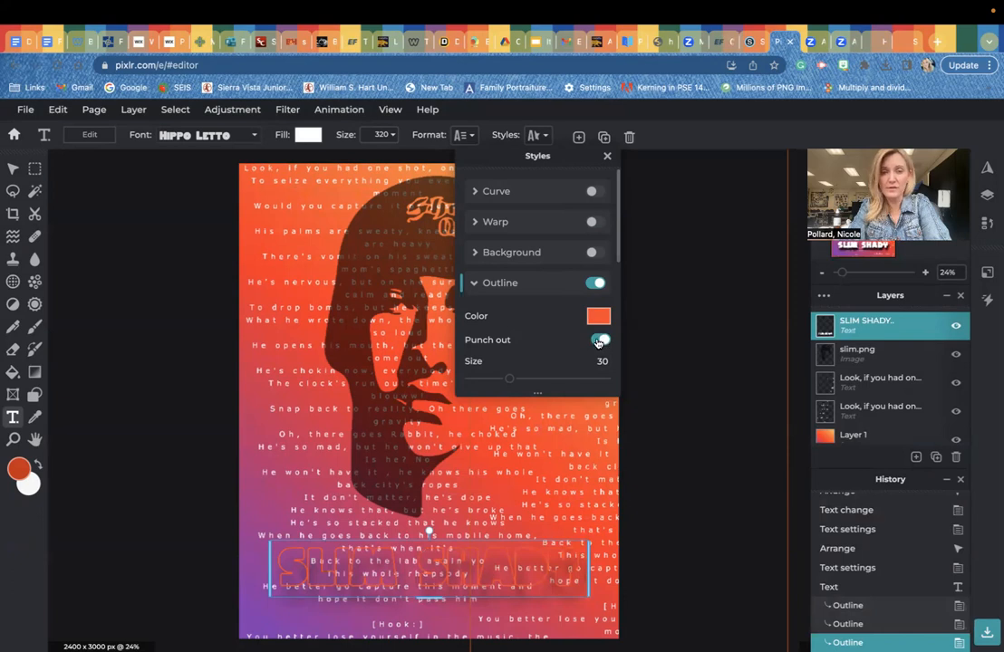
{"action": "left_click", "coordinate": [600, 340]}
{"action": "left_click_drag", "start_coordinate": [616, 261], "coordinate": [612, 305]}
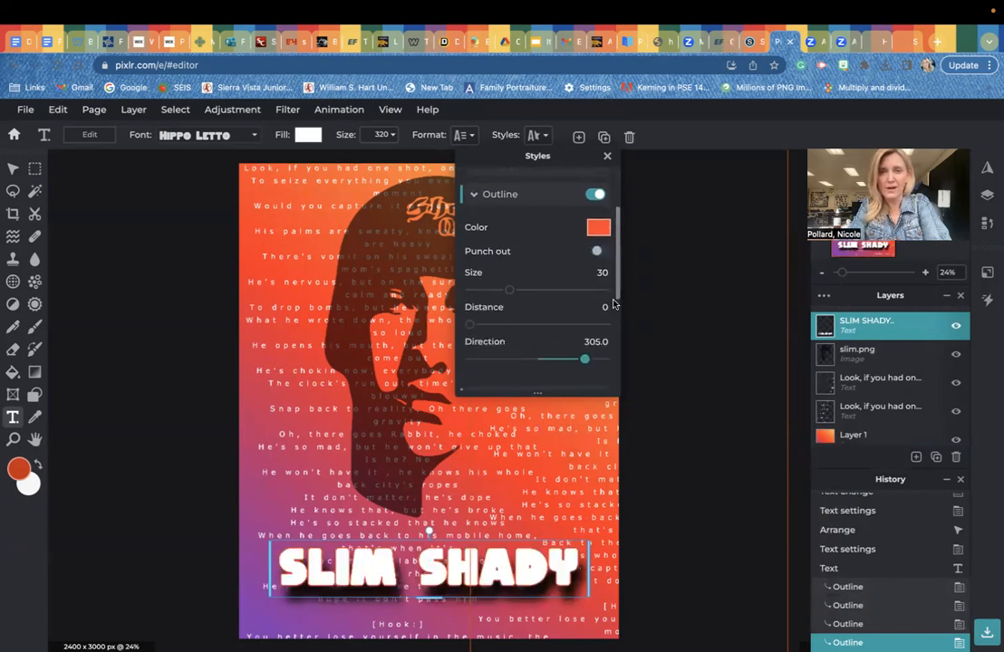
{"action": "left_click", "coordinate": [529, 325]}
{"action": "left_click_drag", "start_coordinate": [529, 325], "coordinate": [492, 328]}
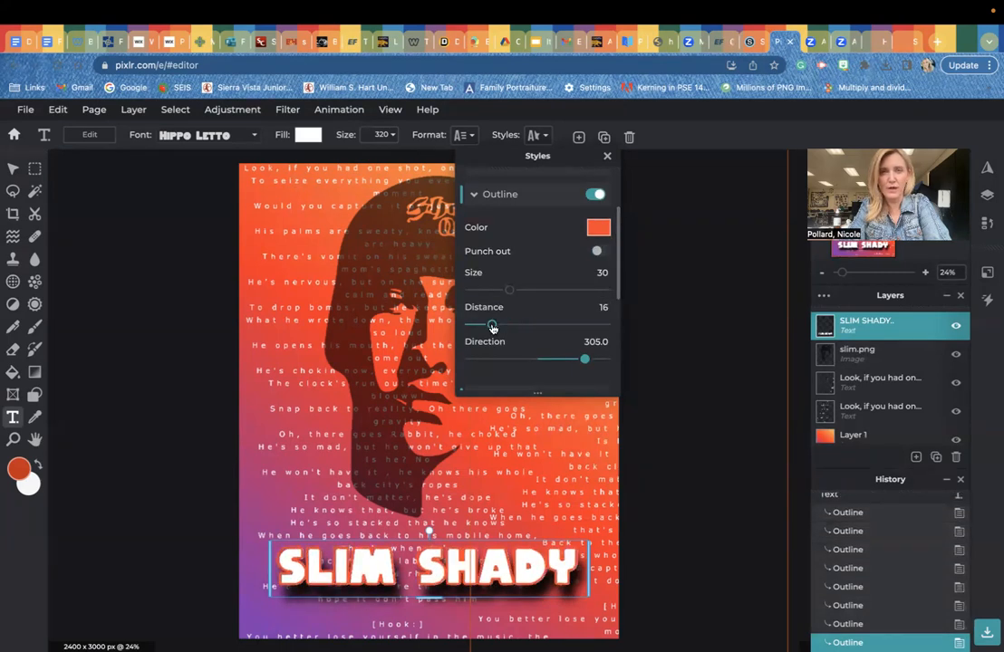
{"action": "mouse_move", "coordinate": [620, 290]}
{"action": "left_mouse_down"}
{"action": "mouse_move", "coordinate": [619, 337]}
{"action": "mouse_move", "coordinate": [617, 292]}
{"action": "left_mouse_up"}
{"action": "left_click", "coordinate": [700, 323]}
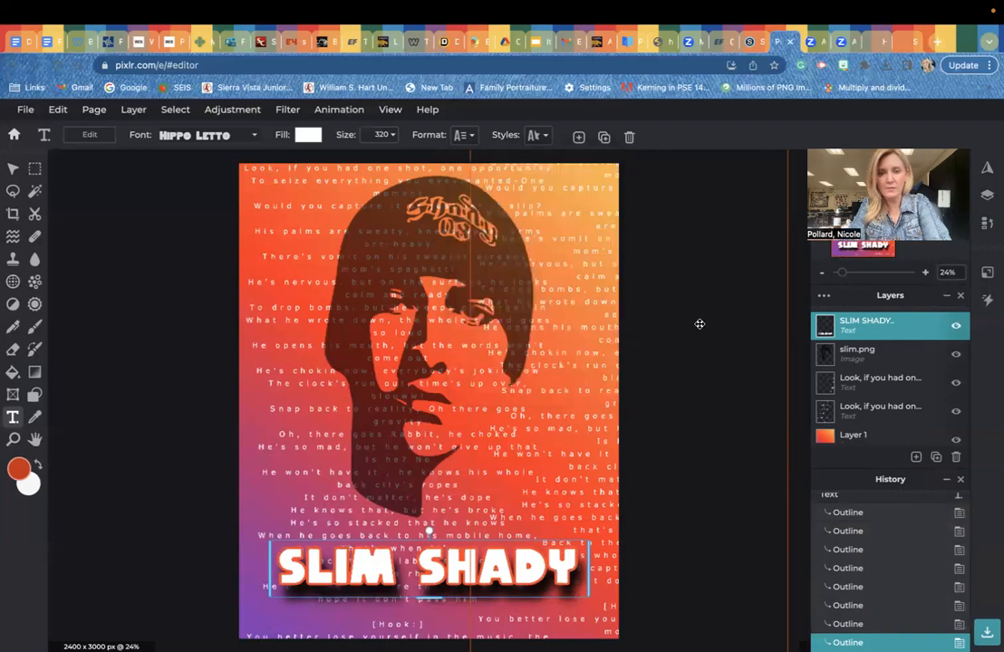
- Deselect the title and merge all of the poster's layers into a single image layer
{"action": "left_click", "coordinate": [697, 528]}
{"action": "left_click", "coordinate": [777, 333]}
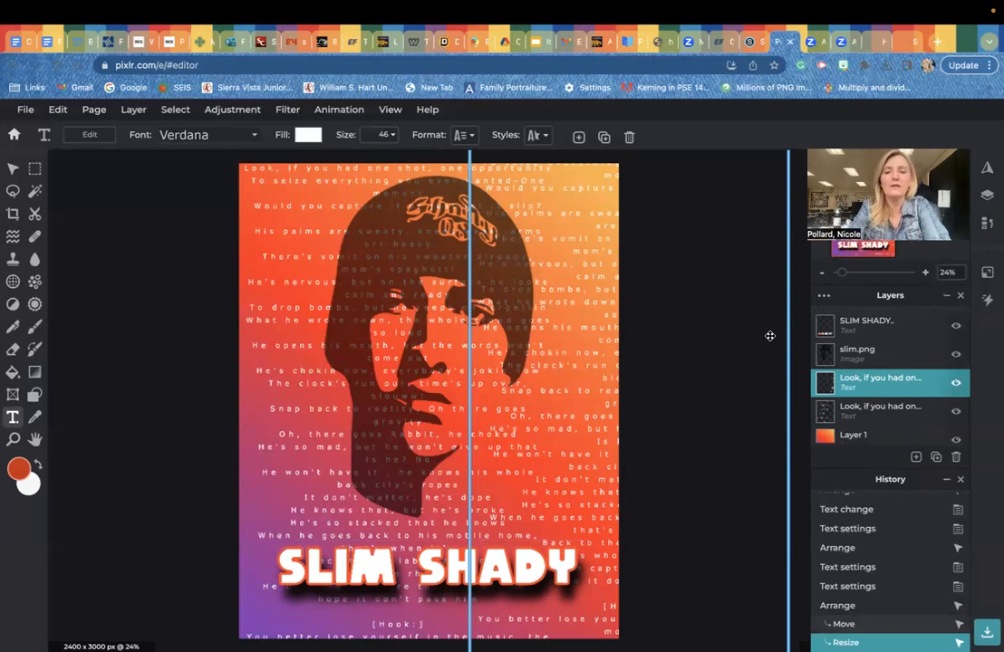
{"action": "left_click", "coordinate": [266, 347]}
{"action": "left_click", "coordinate": [674, 412]}
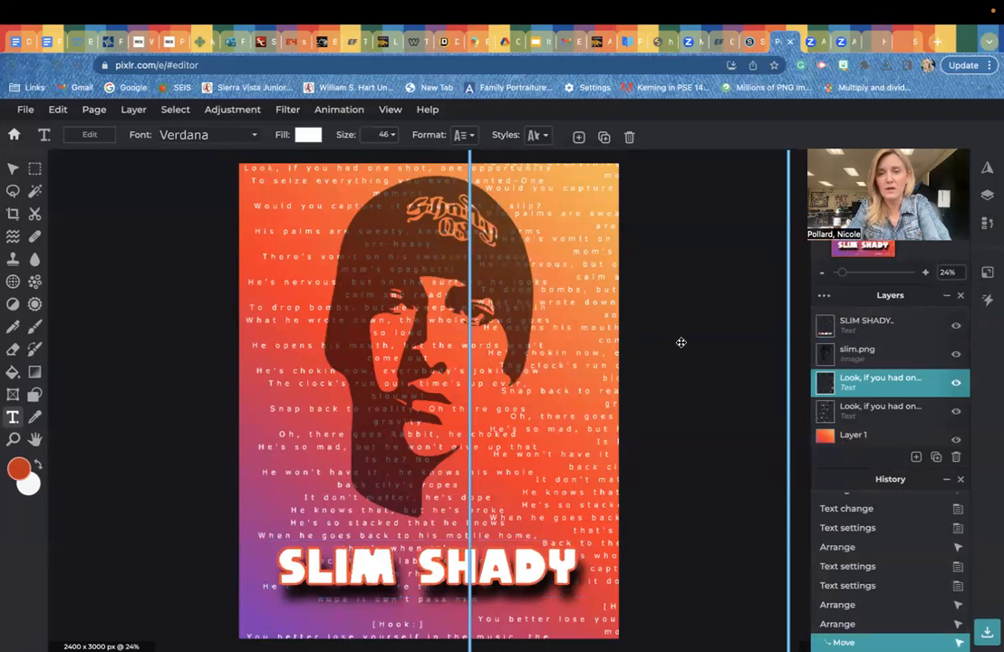
{"action": "left_click", "coordinate": [824, 297]}
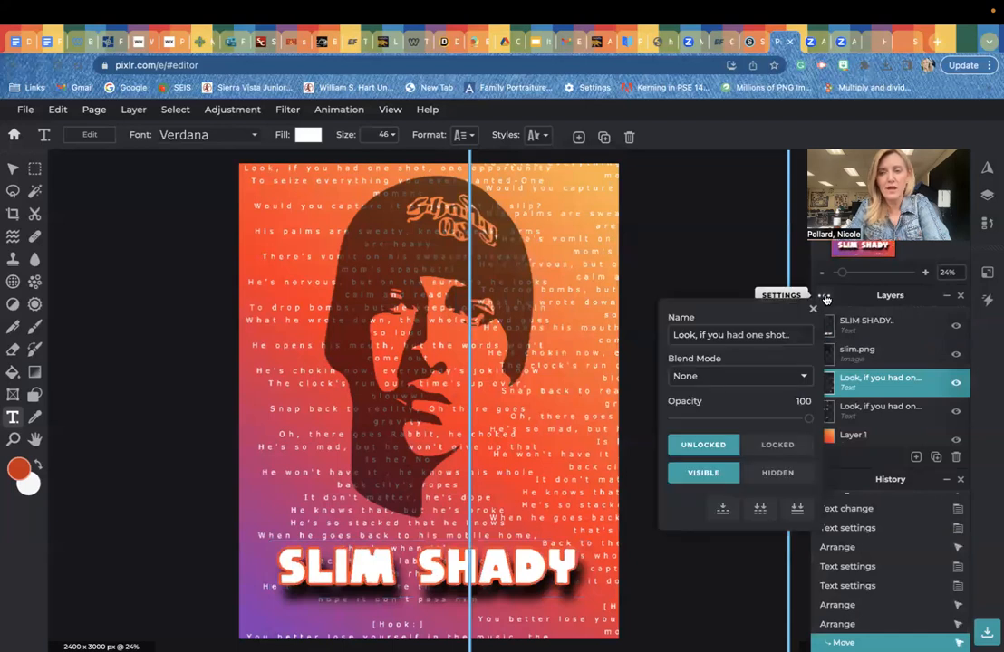
{"action": "left_click", "coordinate": [796, 510]}
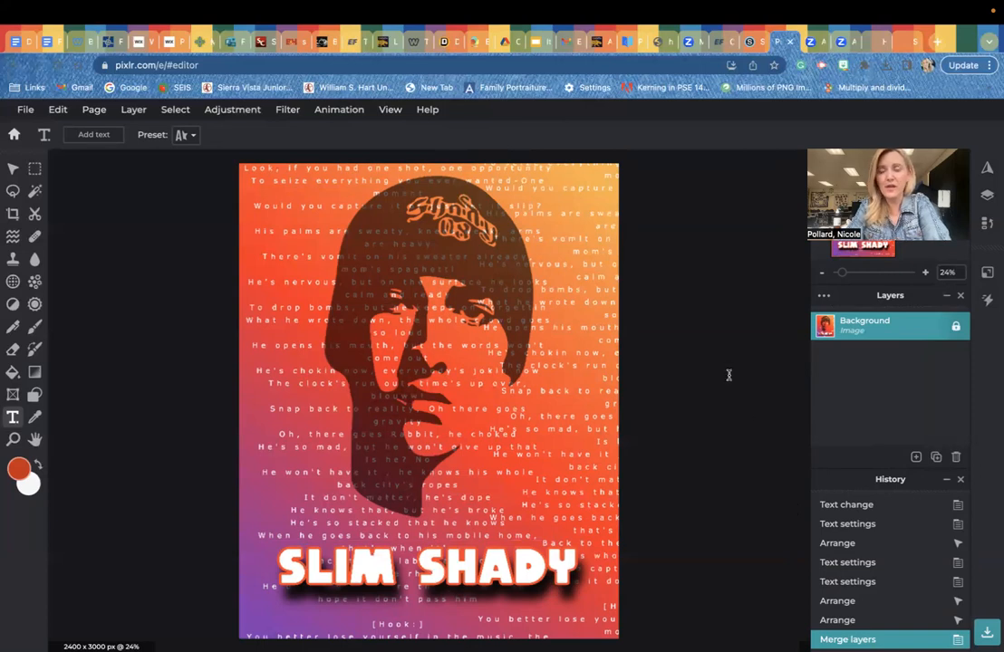
- Apply the Antonio effect from the effect library's Friends collection to the merged poster at an amount of 34
{"action": "left_click", "coordinate": [285, 109]}
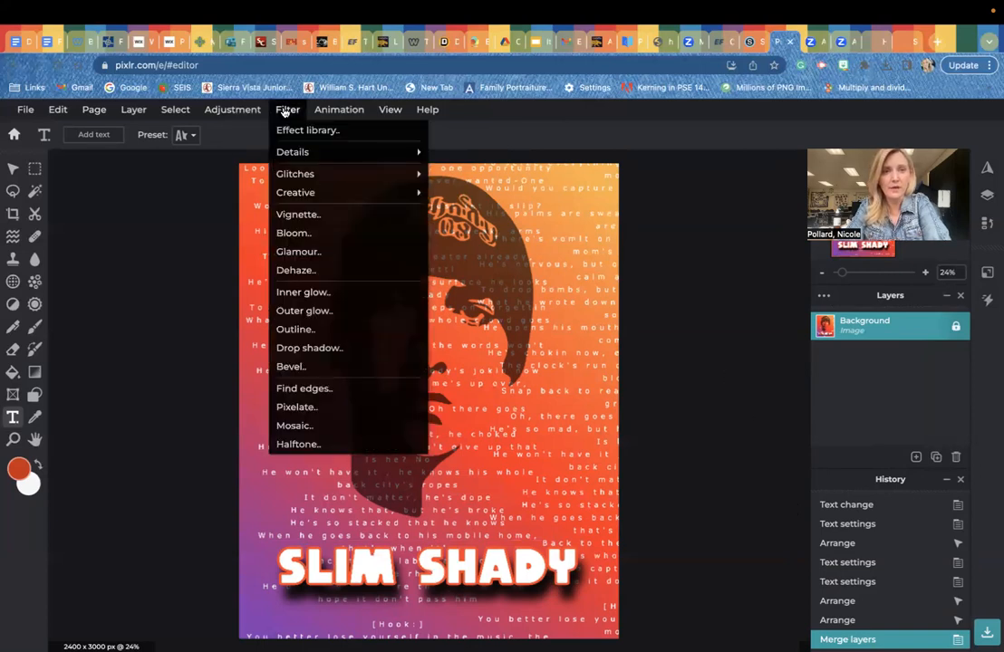
{"action": "left_click", "coordinate": [282, 129]}
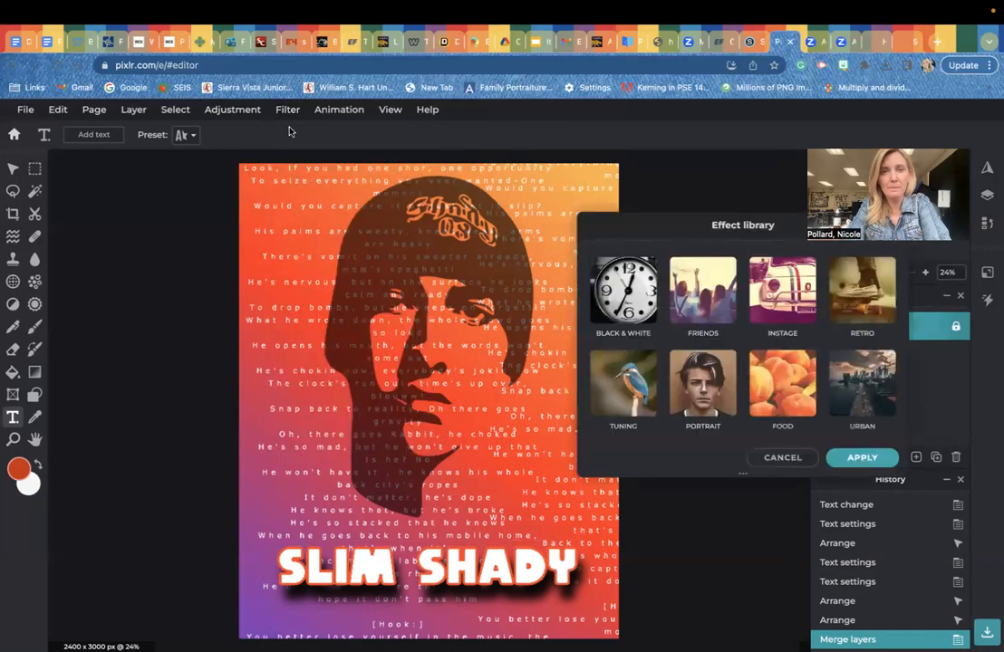
{"action": "left_click_drag", "start_coordinate": [747, 228], "coordinate": [750, 171]}
{"action": "left_click_drag", "start_coordinate": [746, 417], "coordinate": [749, 539]}
{"action": "left_click", "coordinate": [701, 222]}
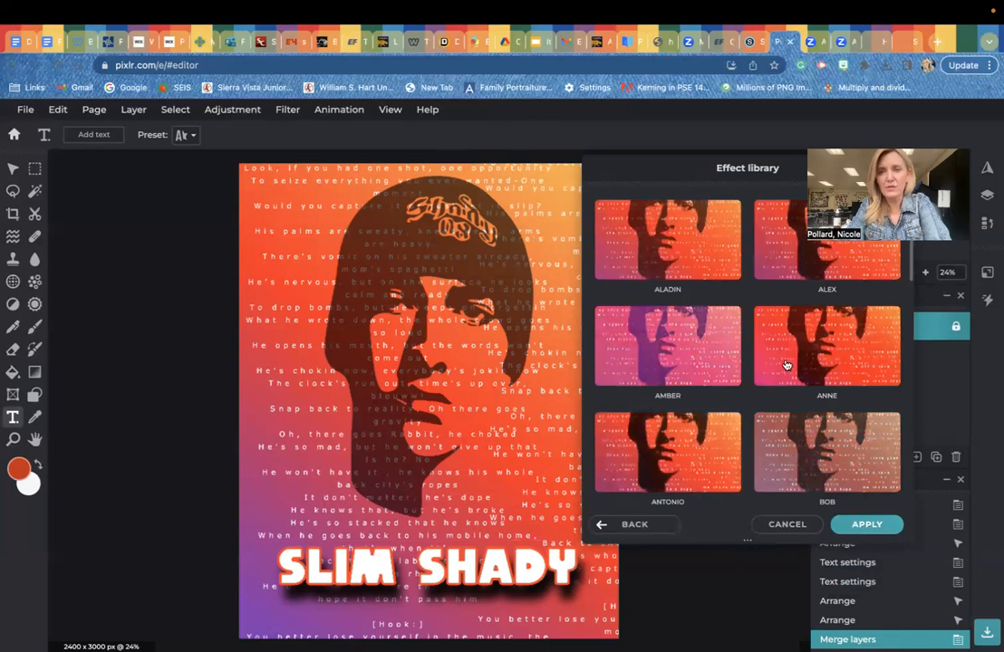
{"action": "left_click", "coordinate": [670, 453]}
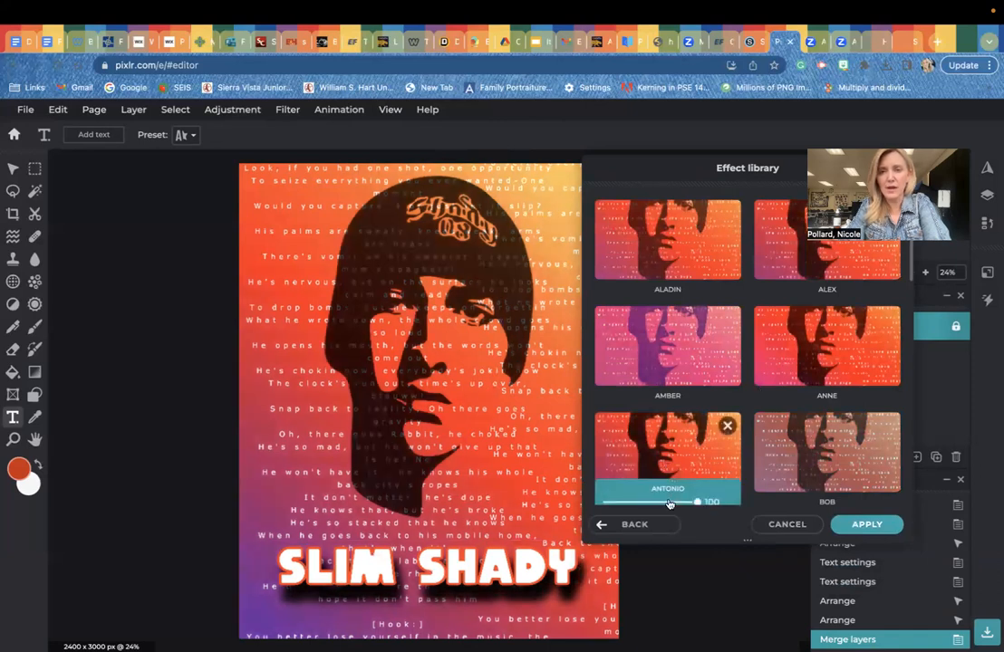
{"action": "left_click_drag", "start_coordinate": [696, 504], "coordinate": [637, 505]}
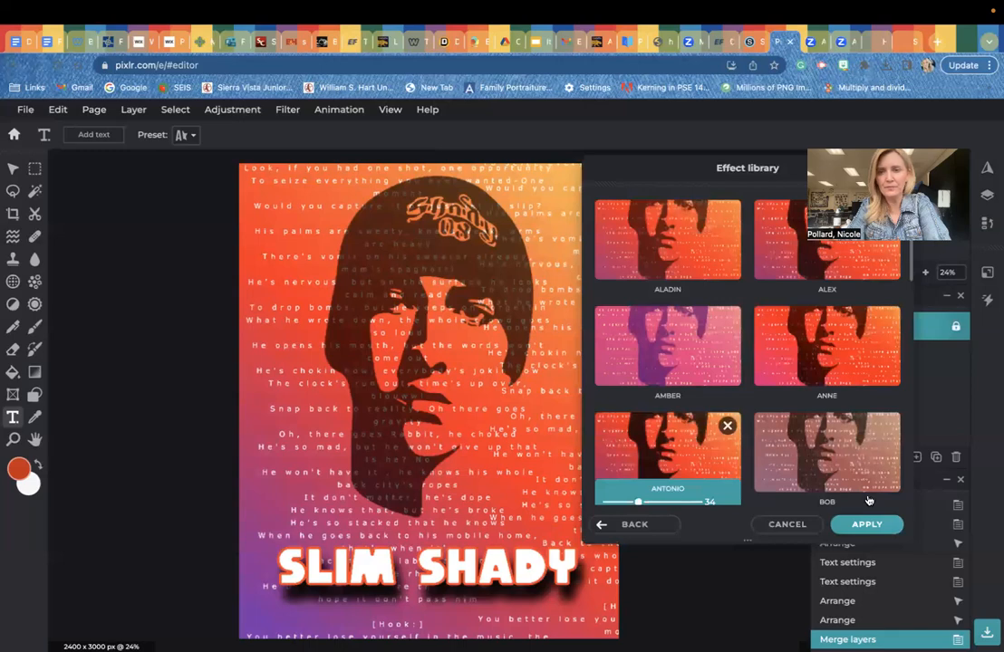
{"action": "left_click", "coordinate": [865, 524]}
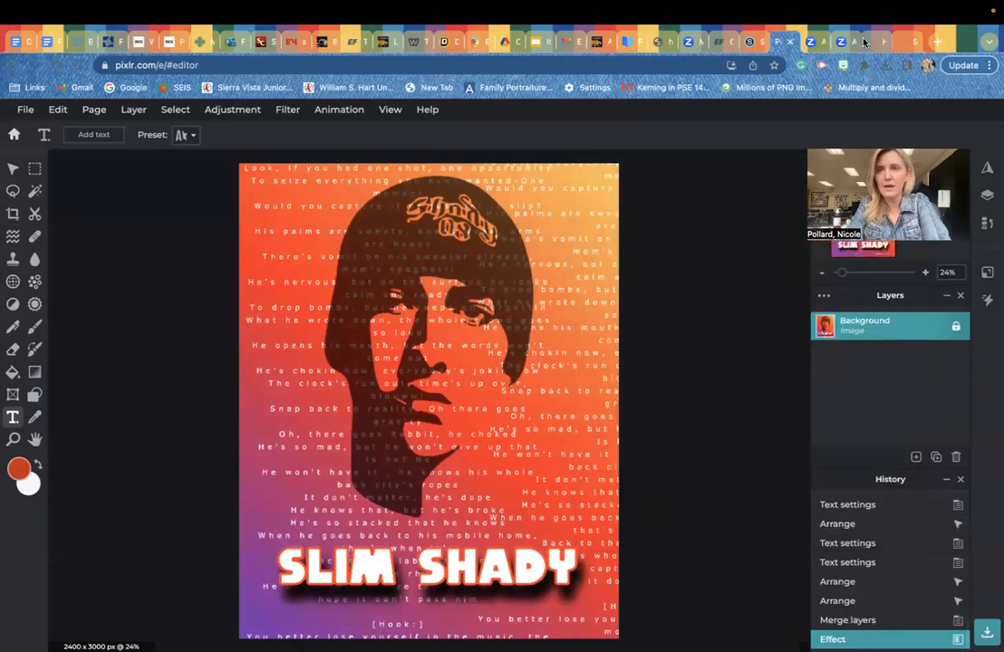
- Switch to the lesson's blog post in the browser and view the orange sample lyric poster below the lyrics
{"action": "left_click", "coordinate": [748, 42]}
{"action": "left_click", "coordinate": [902, 43]}
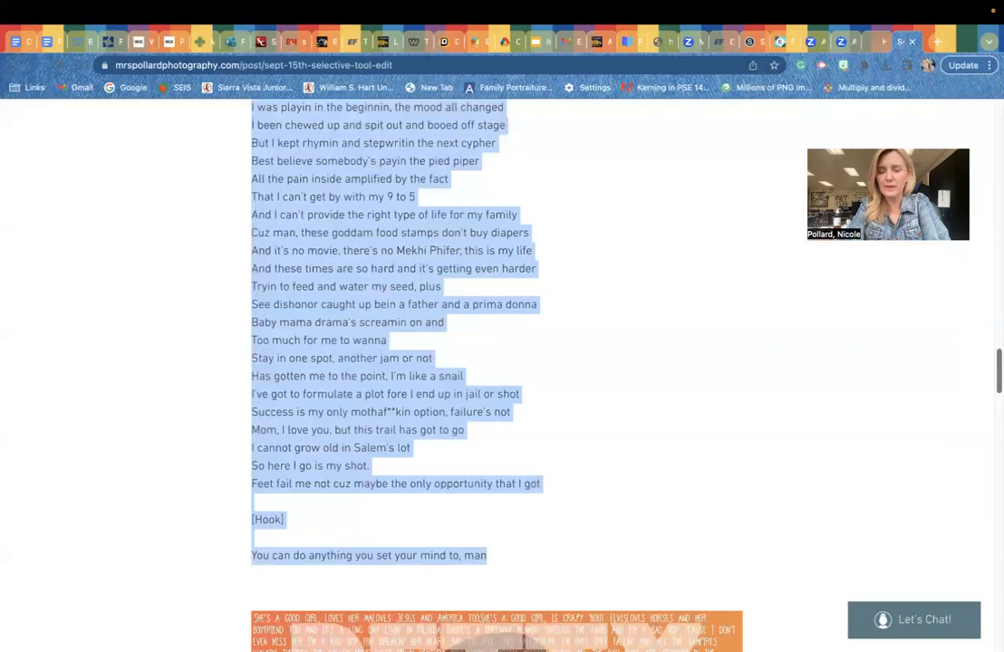
{"action": "scroll", "coordinate": [496, 376], "scroll_direction": "down", "scroll_amount": 5}
{"action": "scroll", "coordinate": [496, 376], "scroll_direction": "down", "scroll_amount": 1}
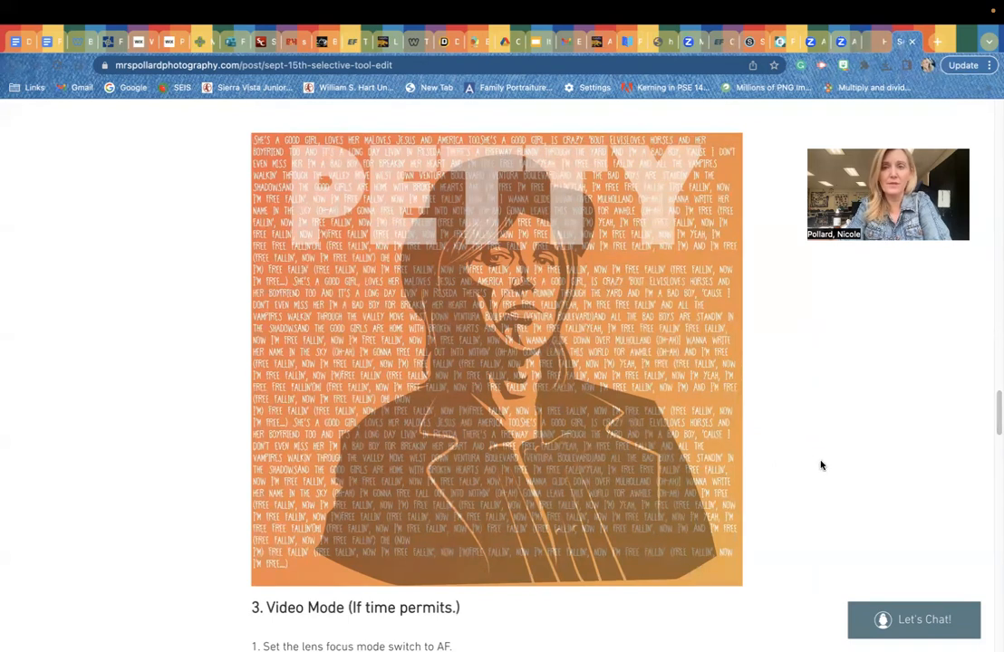
- Check the lyric poster assignment page in the school's learning system, comparing it with the finished poster, and review its instructions
{"action": "left_click", "coordinate": [750, 42]}
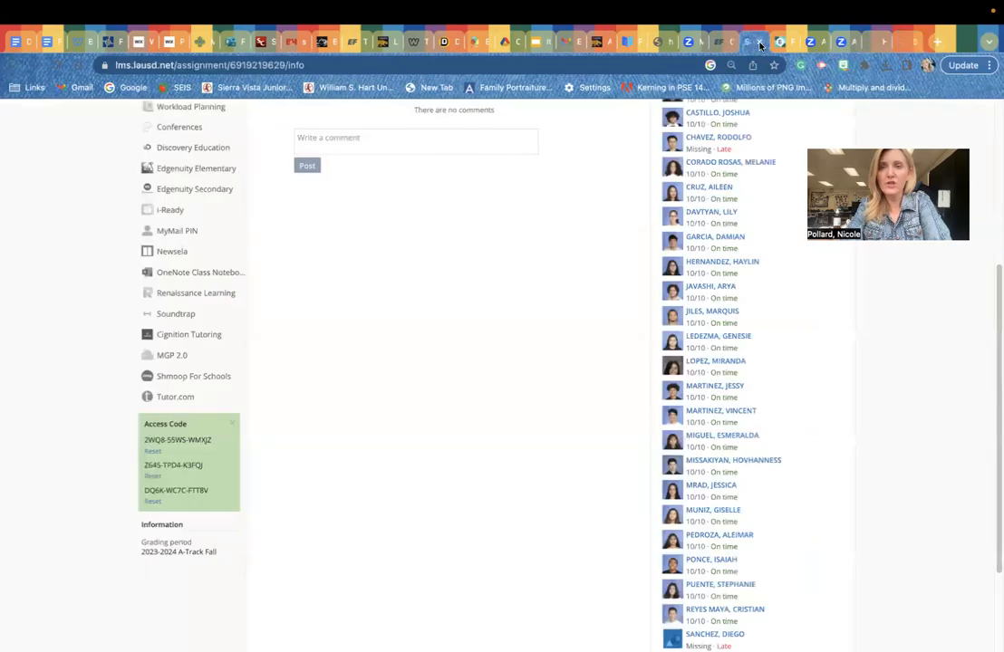
{"action": "left_click", "coordinate": [777, 43]}
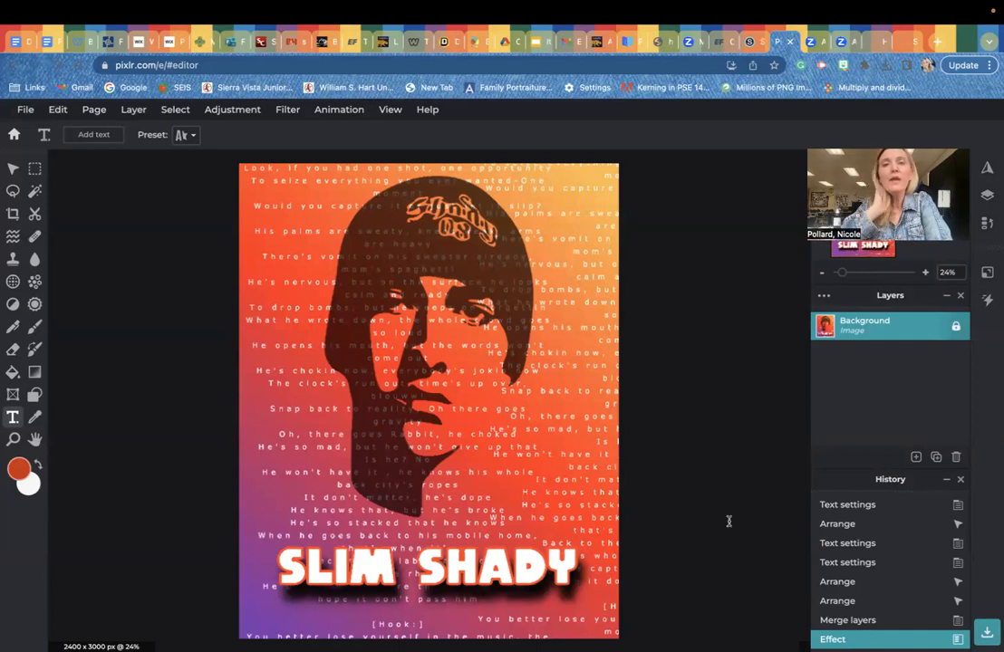
{"action": "left_click", "coordinate": [749, 42]}
{"action": "scroll", "coordinate": [988, 379], "scroll_direction": "up", "scroll_amount": 5}
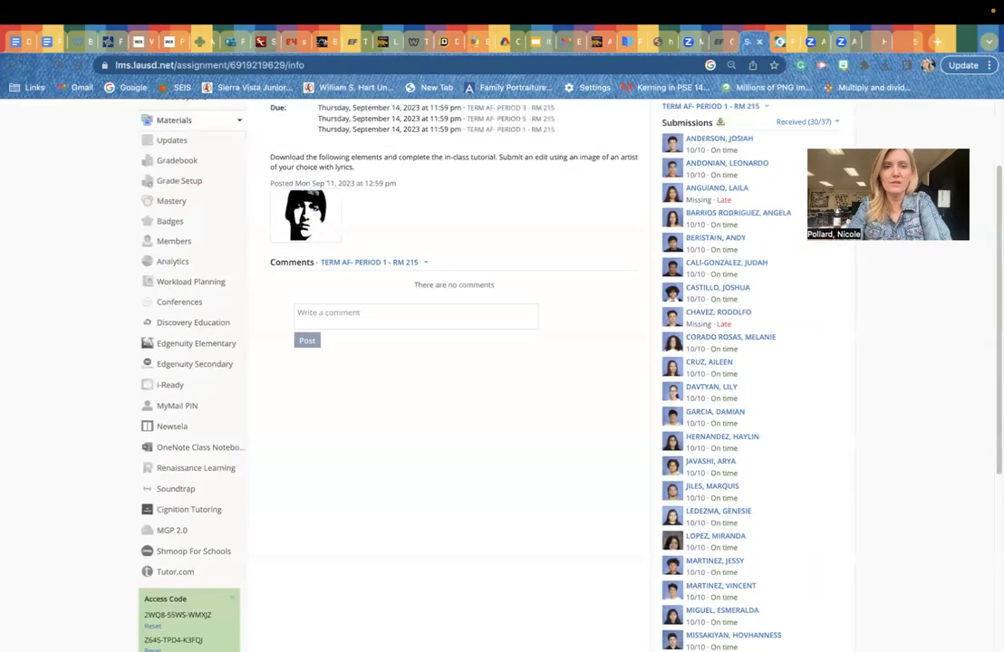